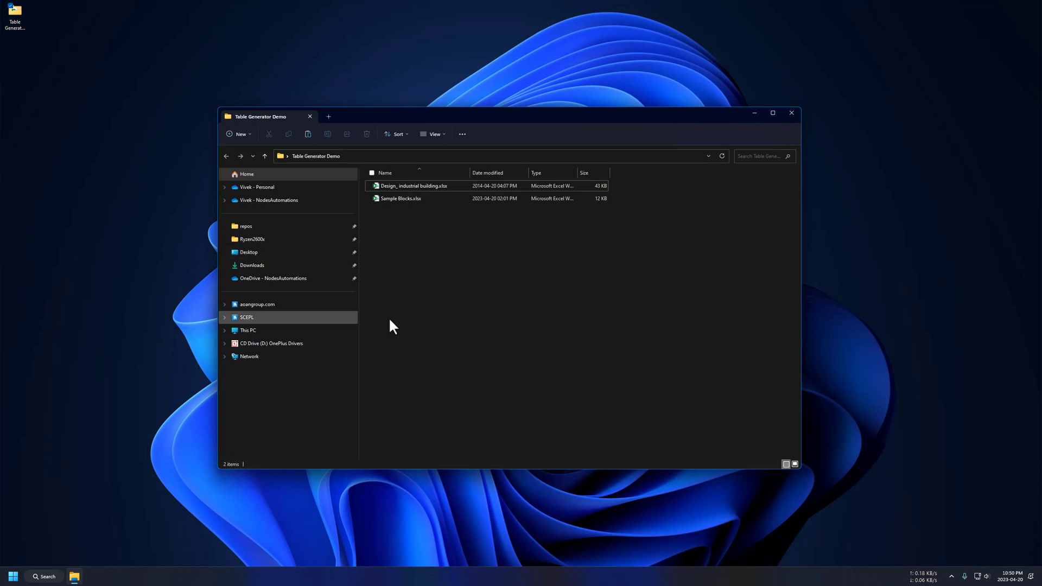
- Open the workbook Sample Blocks.xlsx and show the CAD Table Helper add-in commands
double_click(426, 198)
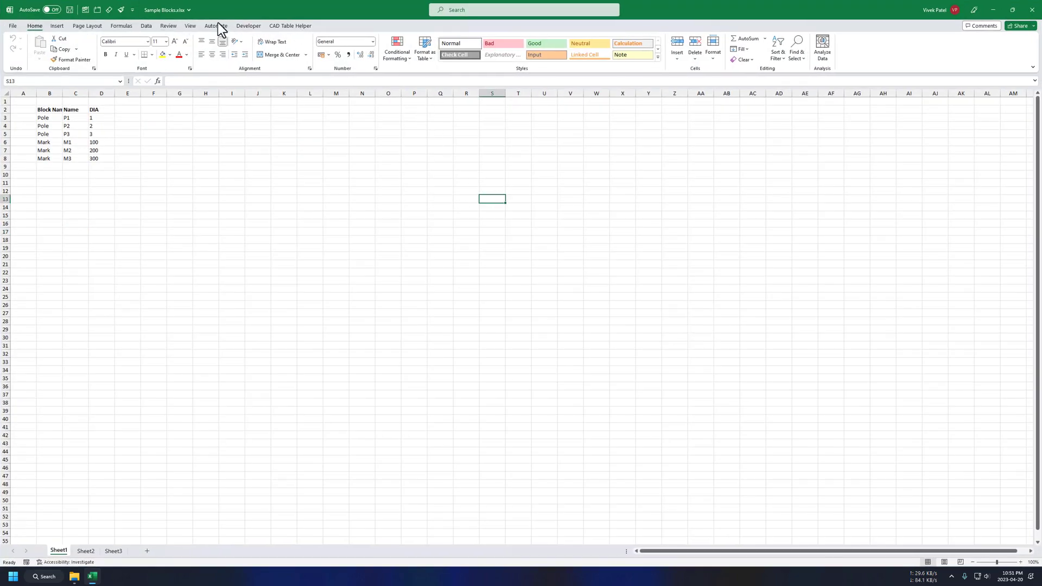
click(291, 26)
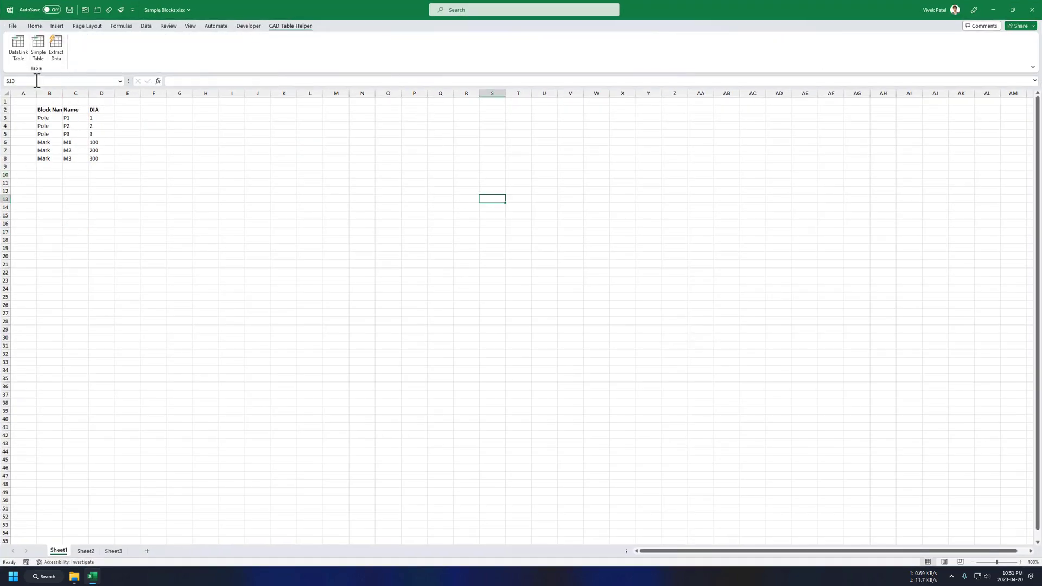
click(206, 158)
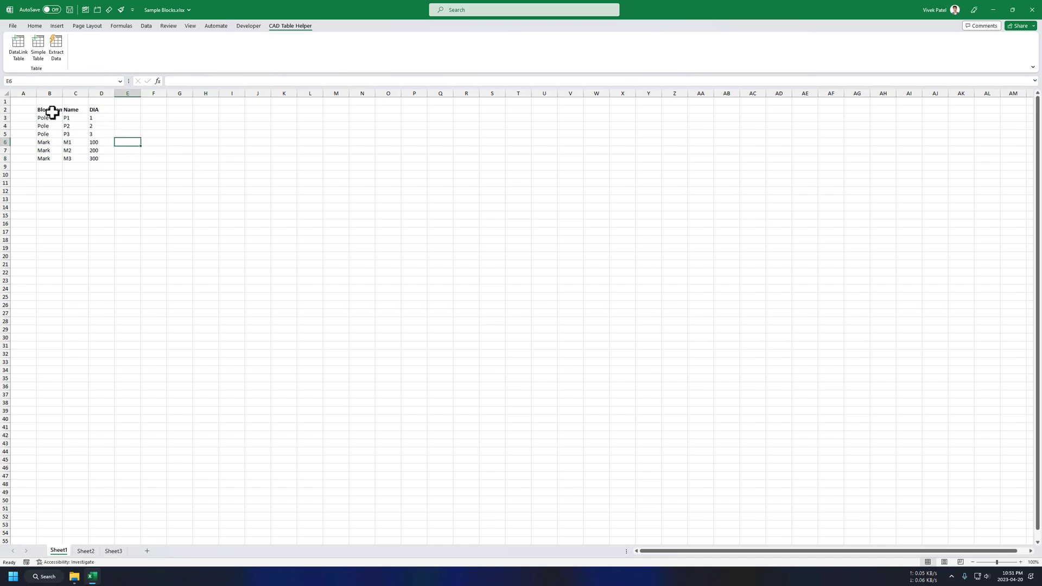
drag(56, 107, 90, 165)
click(205, 152)
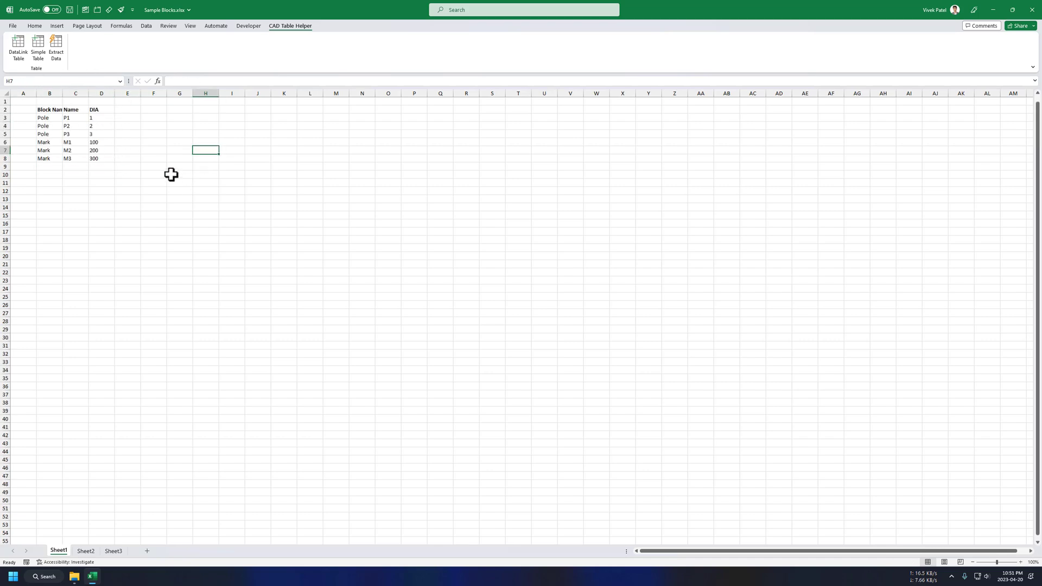
- Launch AutoCAD 2015 - English and tile its window side by side with the Excel workbook
key(alt+space)
text(au)
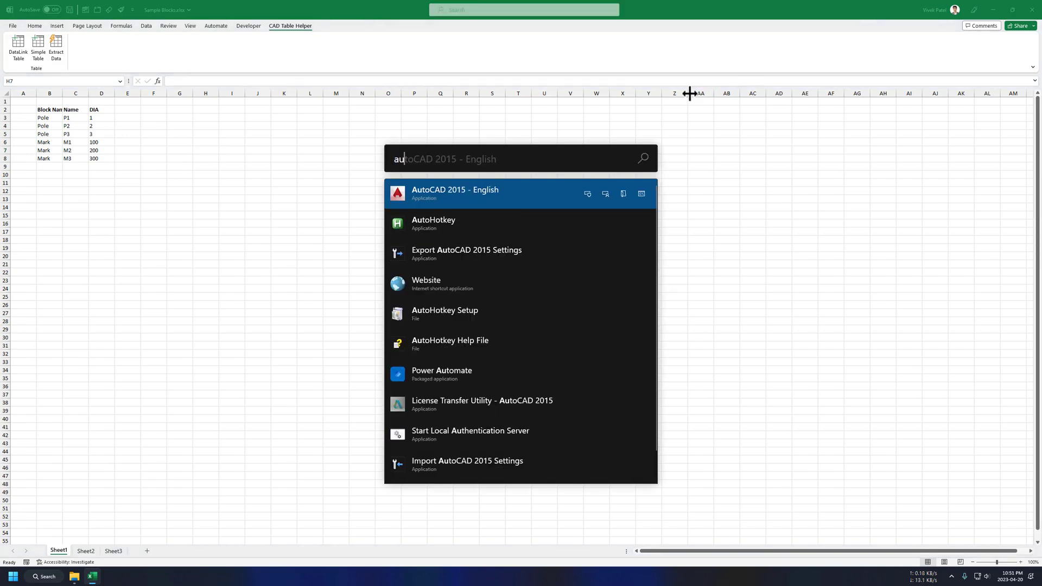
key(Return)
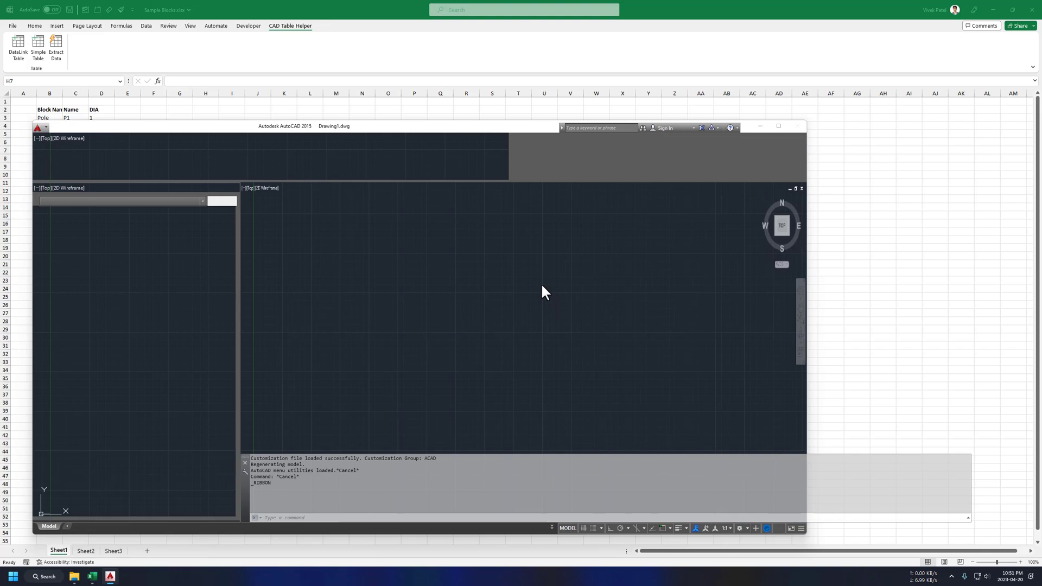
drag(393, 128, 402, 35)
click(680, 214)
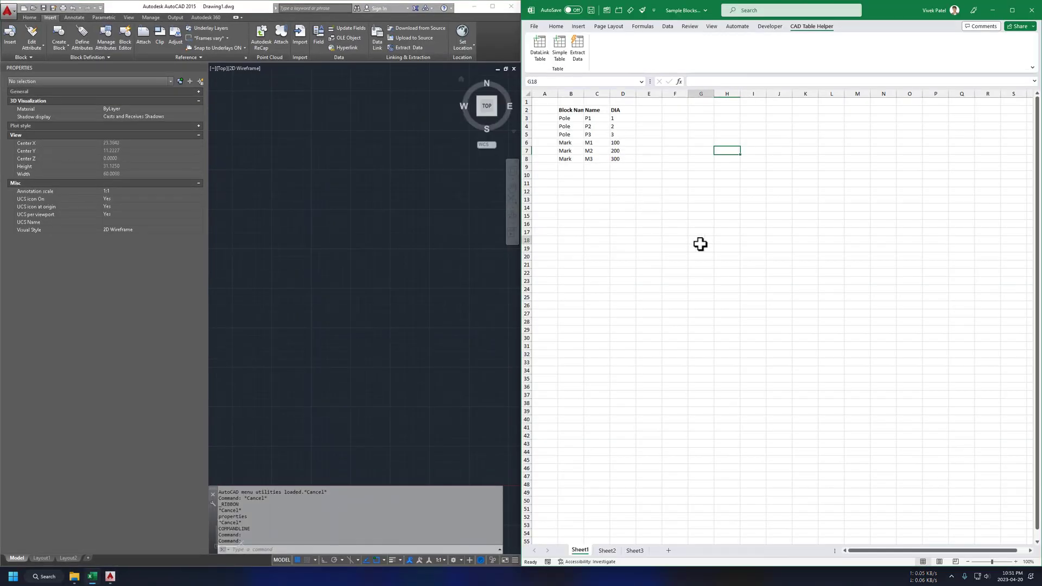
- Insert the Sheet1 range B2:D8 into the AutoCAD drawing as a DataLink table at a picked point in the empty model space
drag(554, 104, 634, 159)
click(628, 175)
click(553, 104)
drag(553, 104, 622, 160)
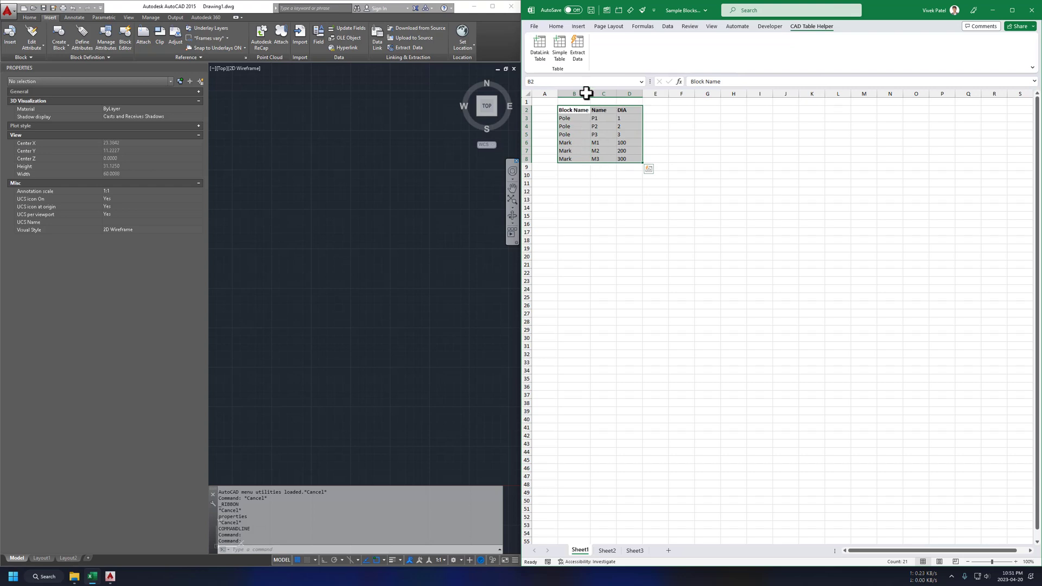
click(539, 52)
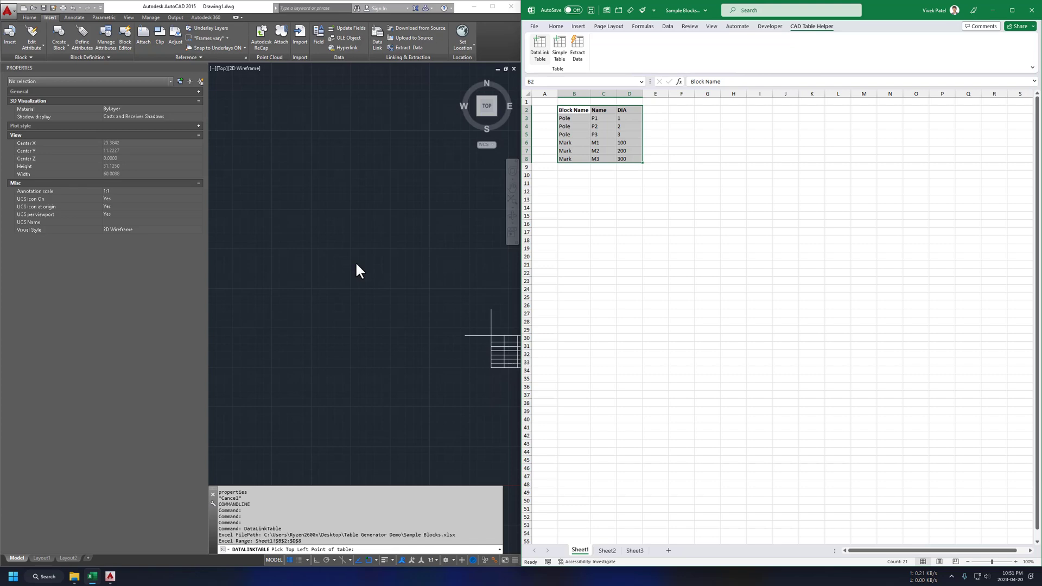
click(326, 221)
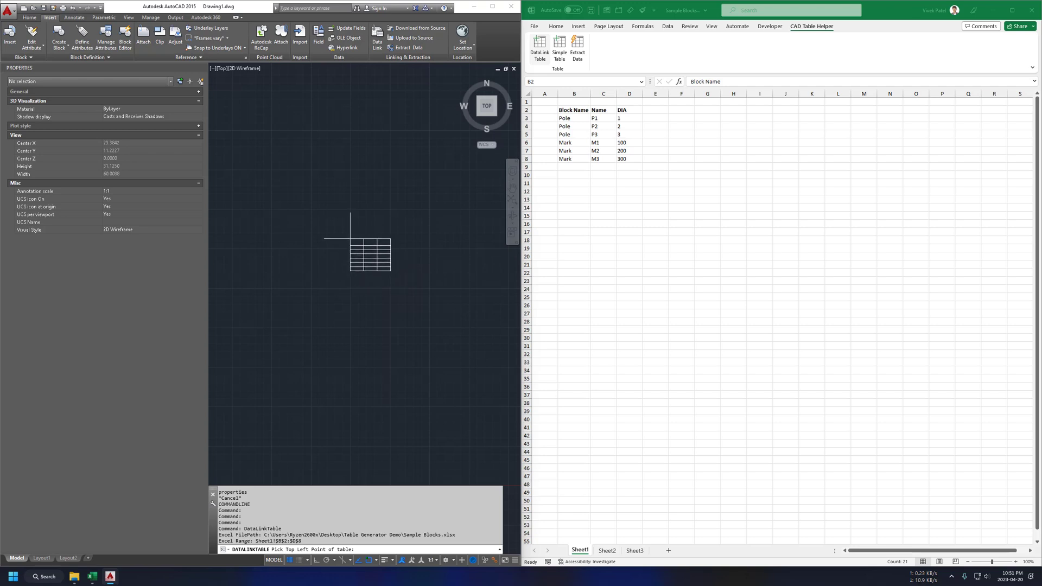
click(296, 180)
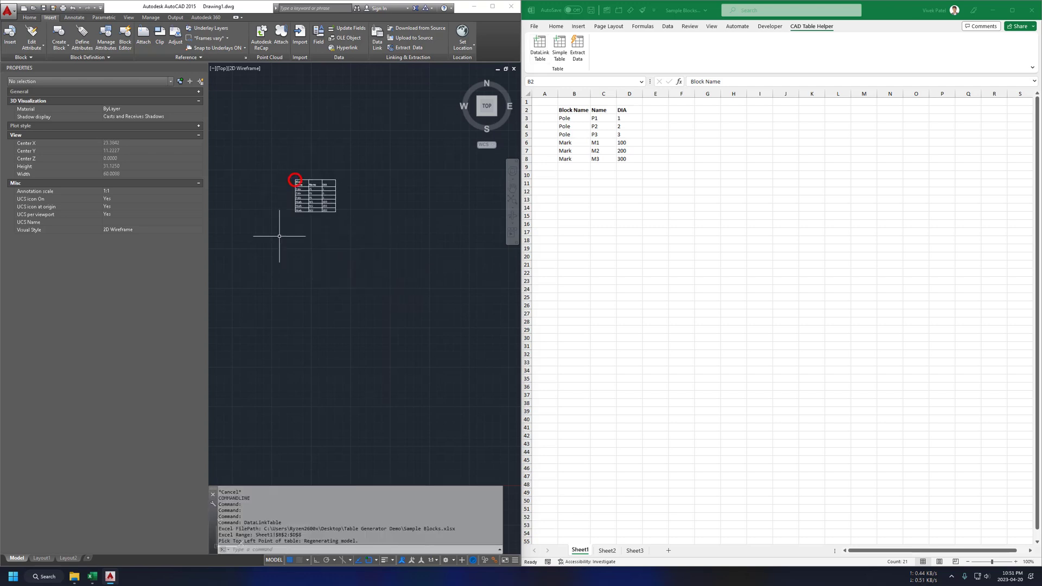
scroll(284, 169, up, 6)
scroll(268, 184, down, 1)
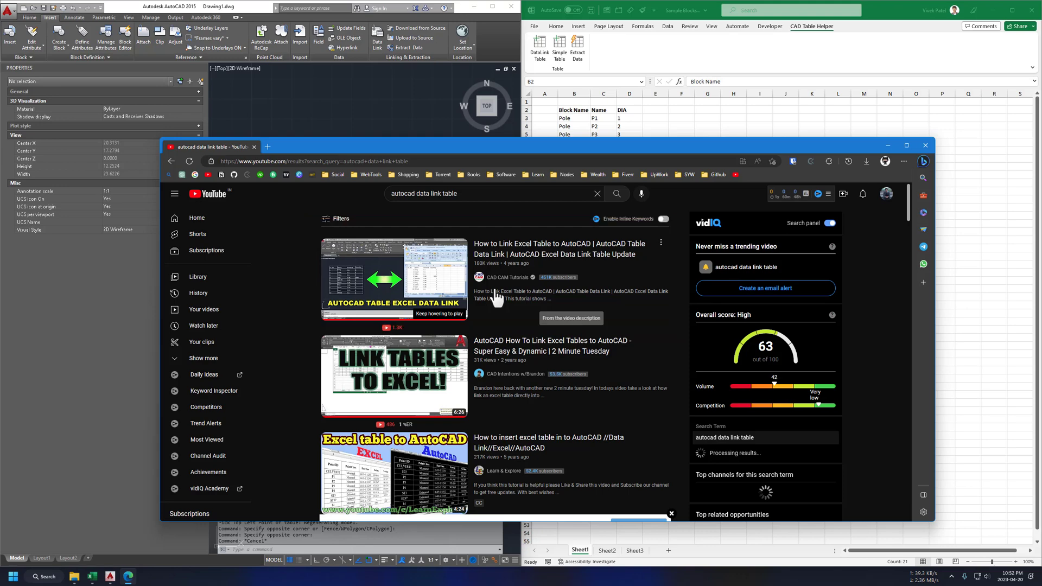
- Close the browser window and set the DIA values of P1, P2 and P3 in Excel to 4, 5 and 6
click(925, 145)
click(629, 118)
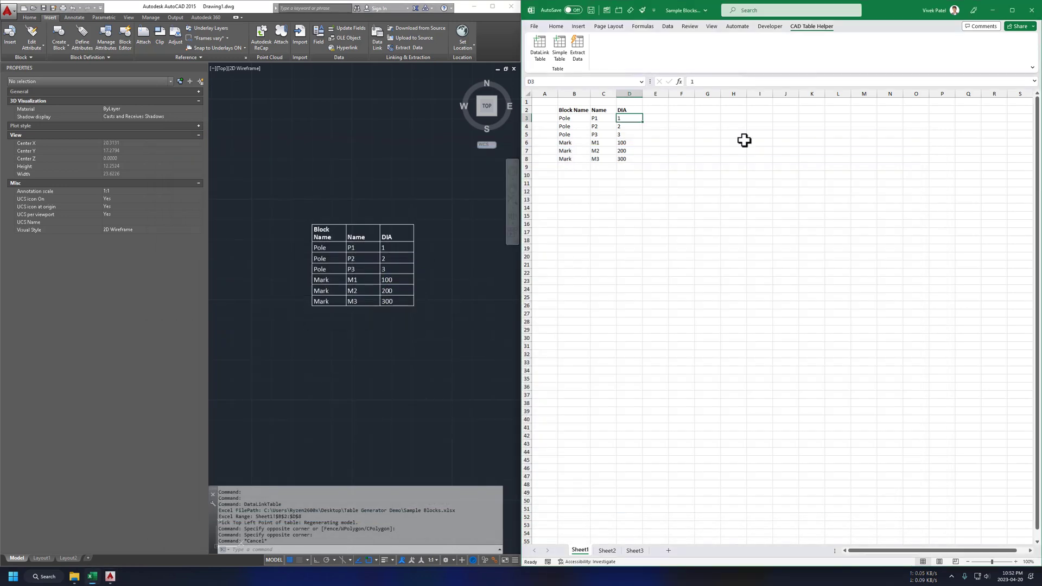
text(4)
key(Return)
text(5)
key(Return)
text(6)
key(Return)
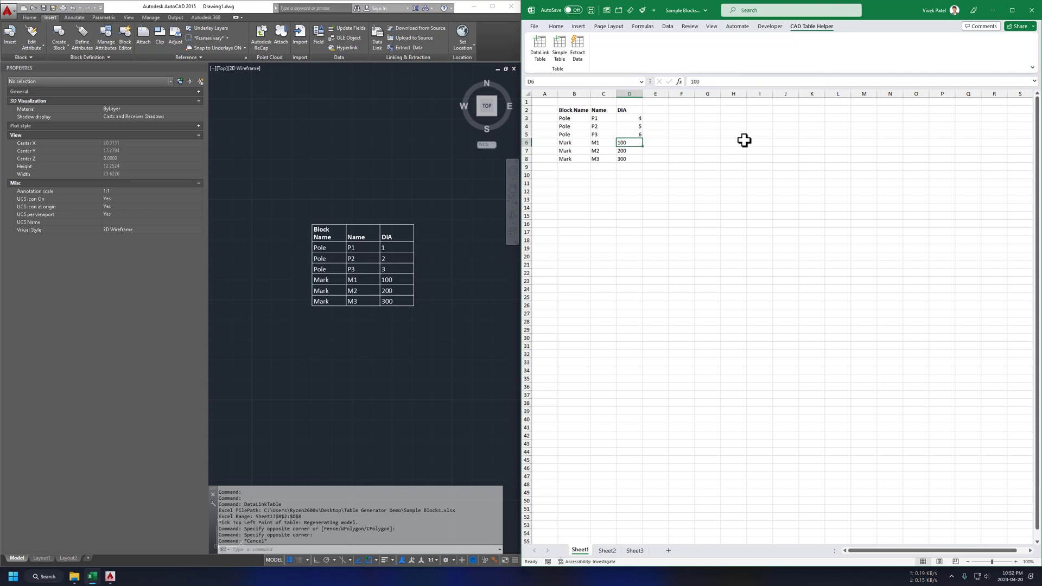
- Save the workbook and update the data links of the table in the AutoCAD drawing
key(ctrl+s)
click(591, 9)
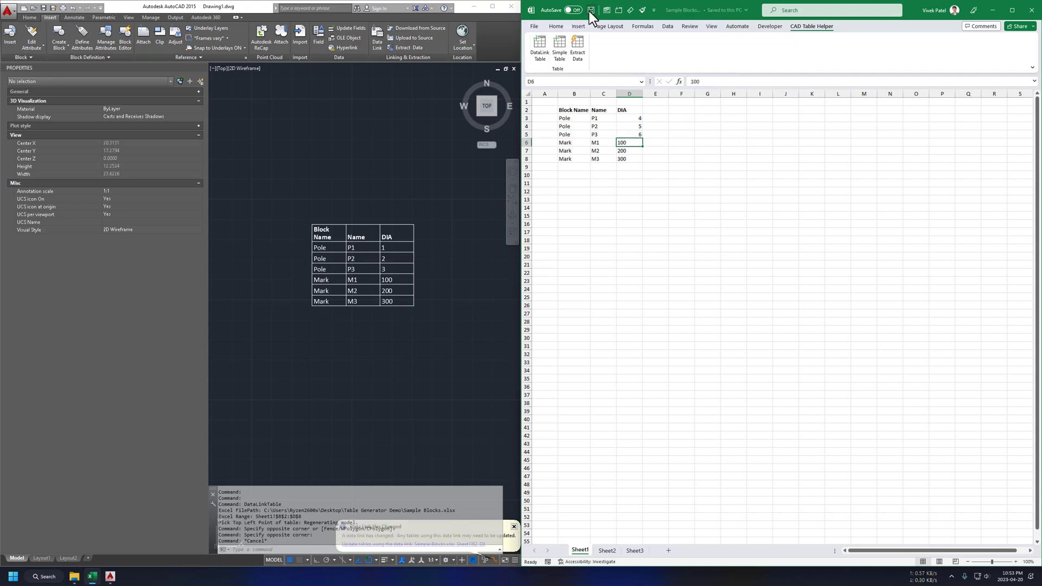
click(395, 240)
right_click(394, 240)
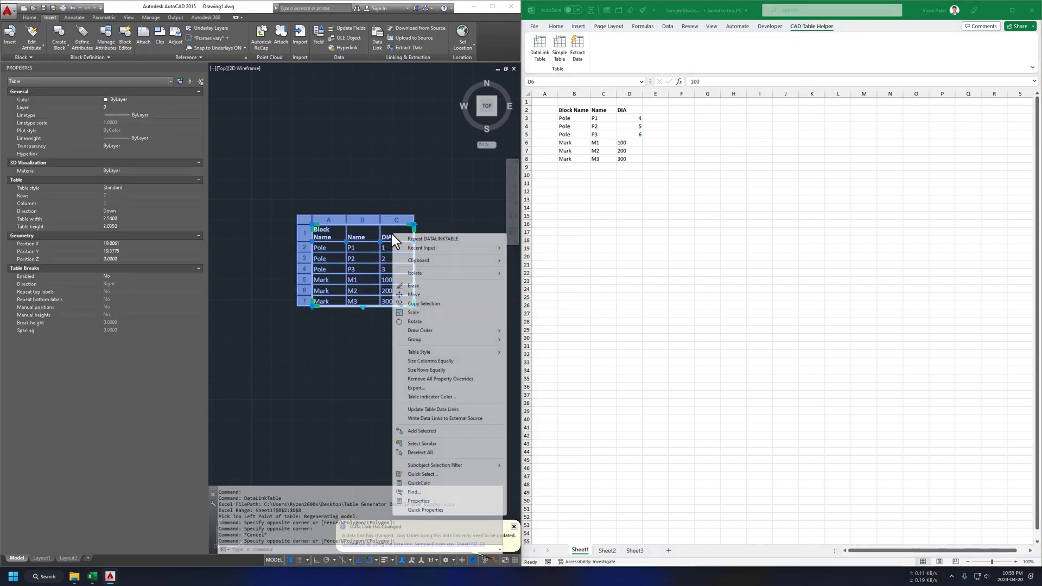
click(432, 410)
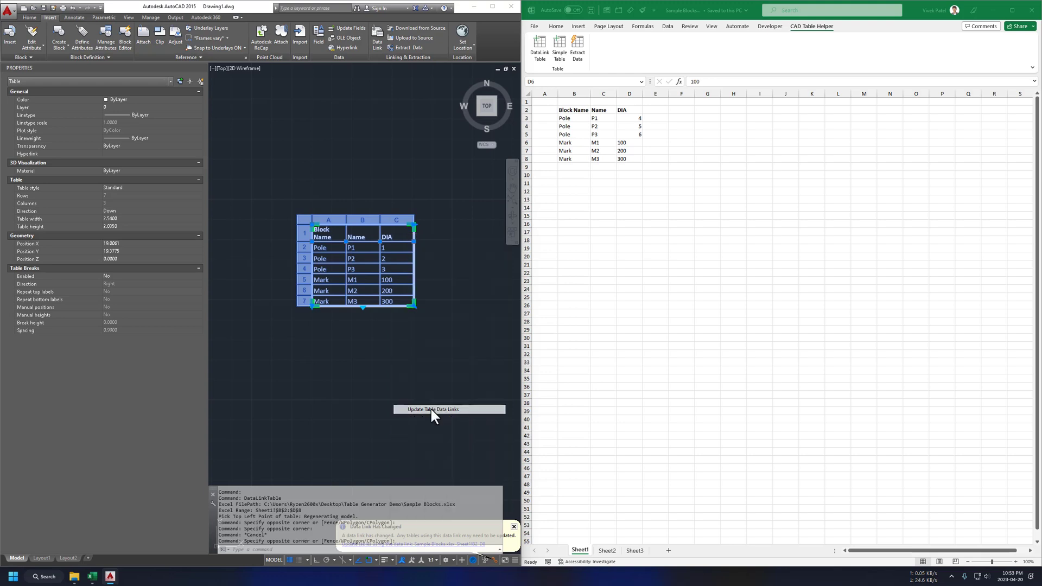
key(Escape)
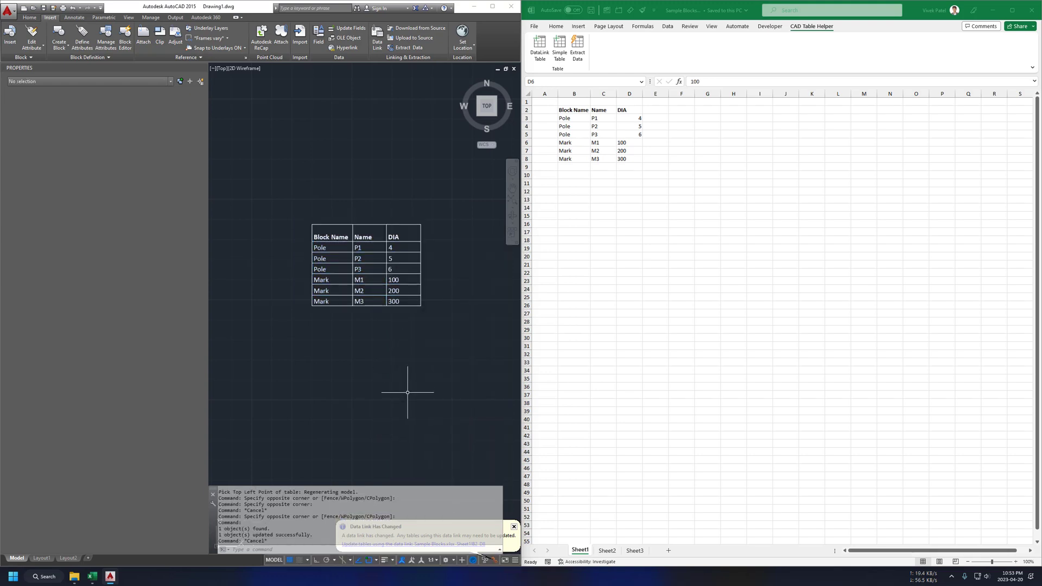
click(768, 319)
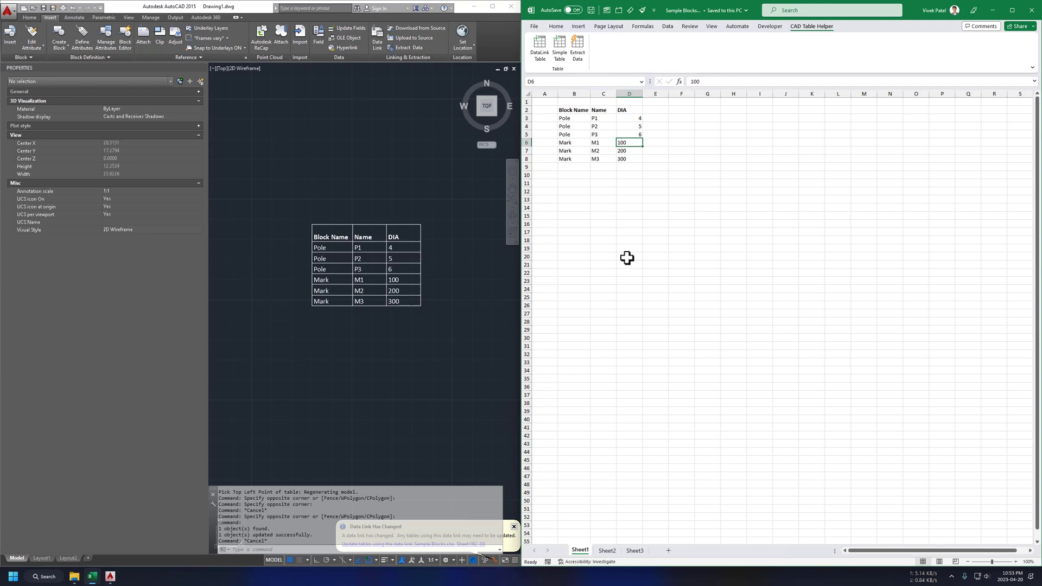
click(786, 174)
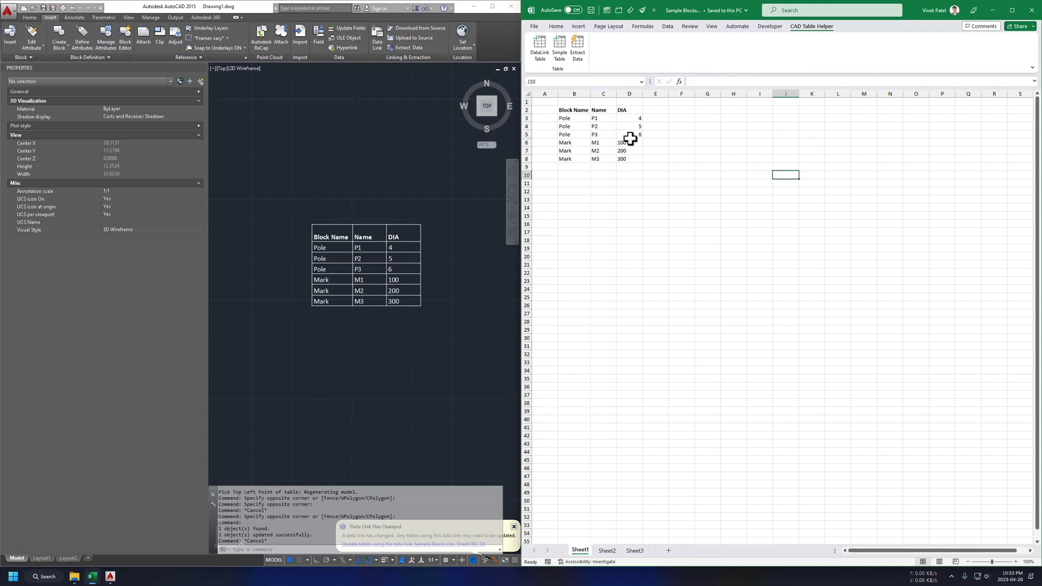
click(630, 140)
click(638, 214)
click(646, 202)
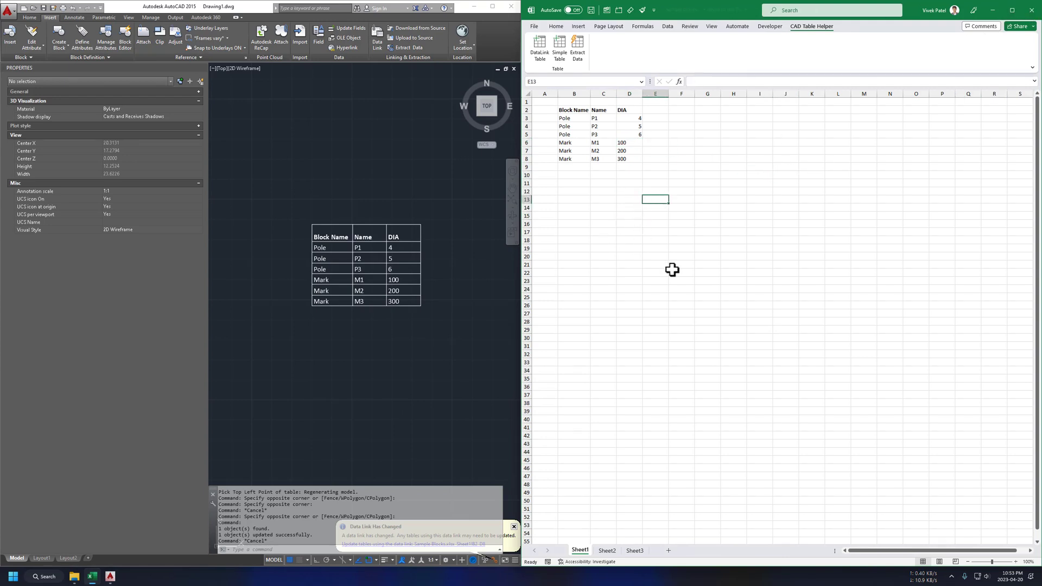
click(730, 191)
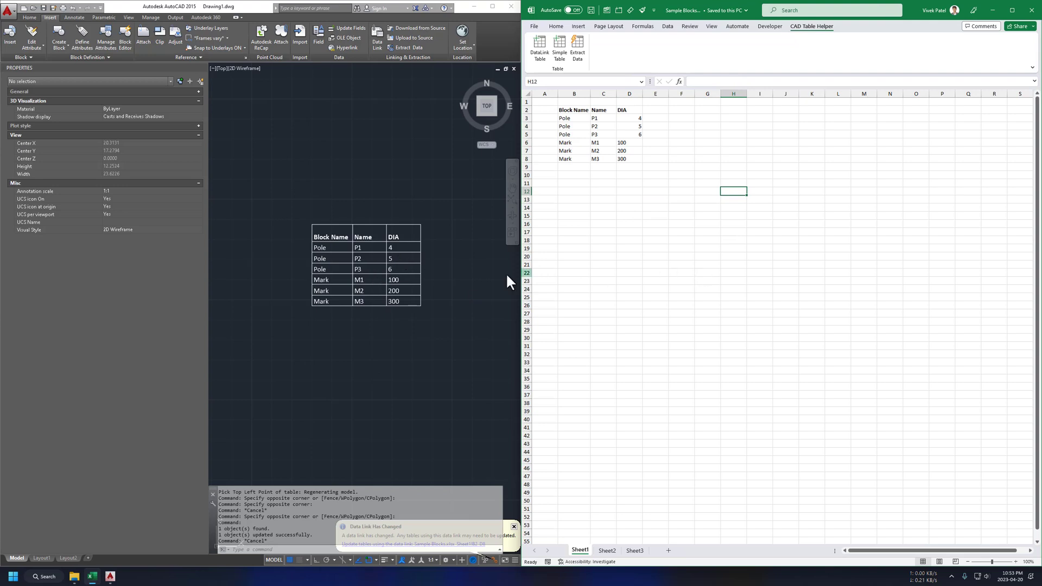
- Unlock the DIA cell of the M1 row in the AutoCAD table
click(459, 297)
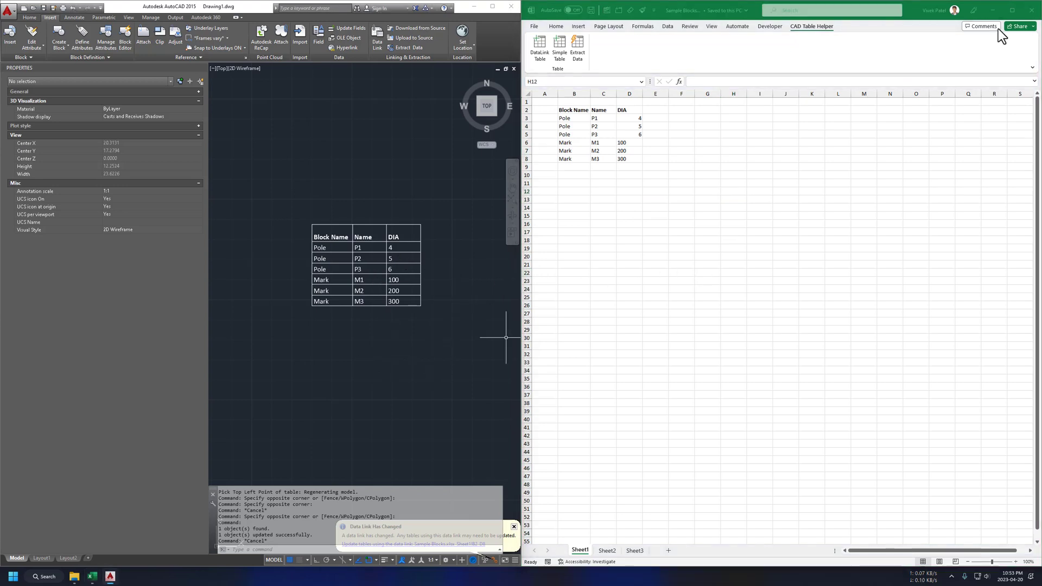
click(395, 275)
click(391, 278)
double_click(391, 280)
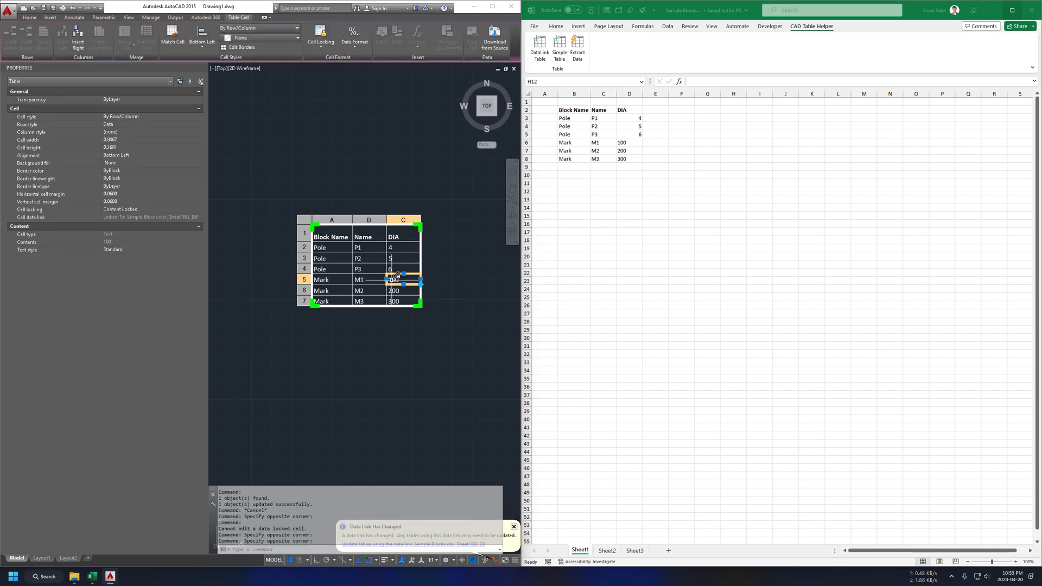
click(321, 42)
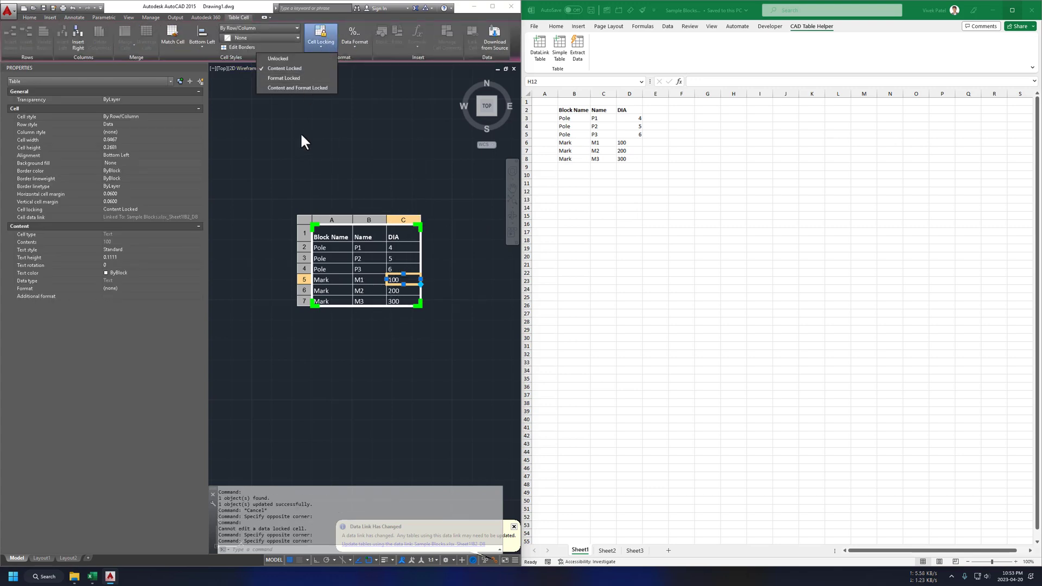
click(295, 58)
- Set the M1 row's DIA value in the AutoCAD table to 555 and save the drawing
double_click(401, 278)
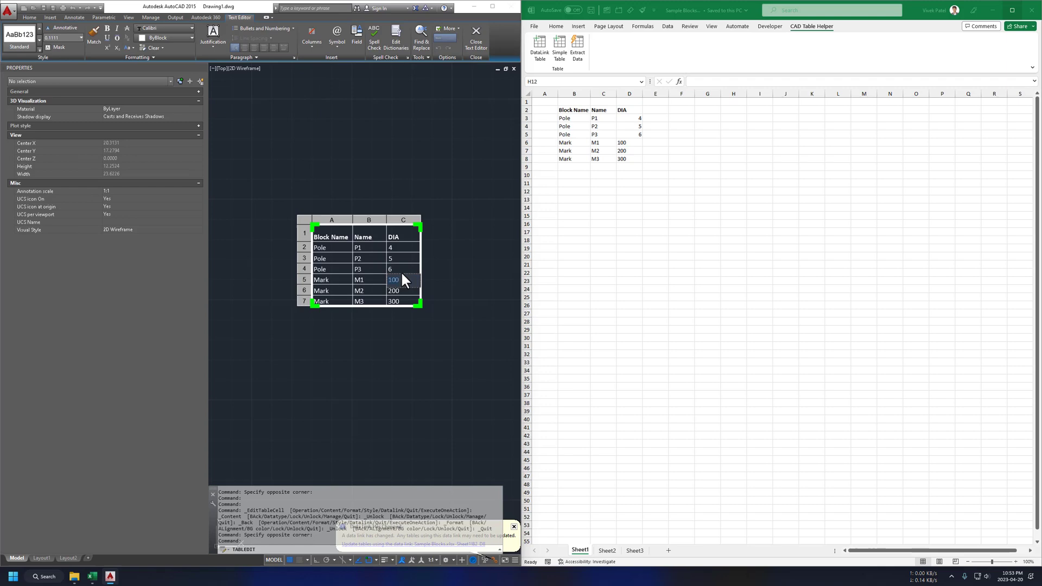
text(555)
click(469, 262)
key(Escape)
key(ctrl+s)
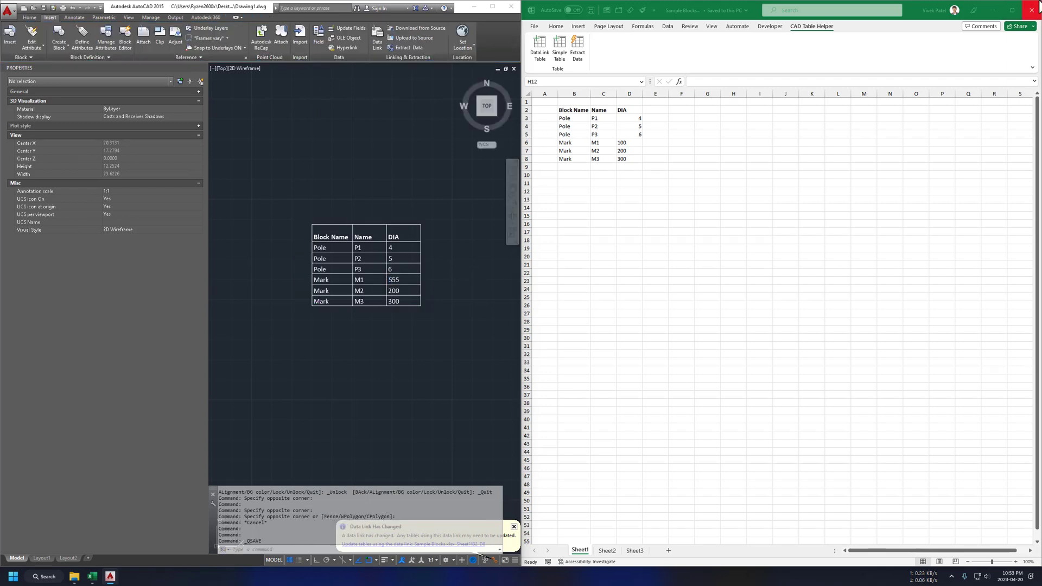
- Close the Excel workbook and write the AutoCAD table's data links back to the external source
click(1034, 9)
click(437, 215)
click(403, 231)
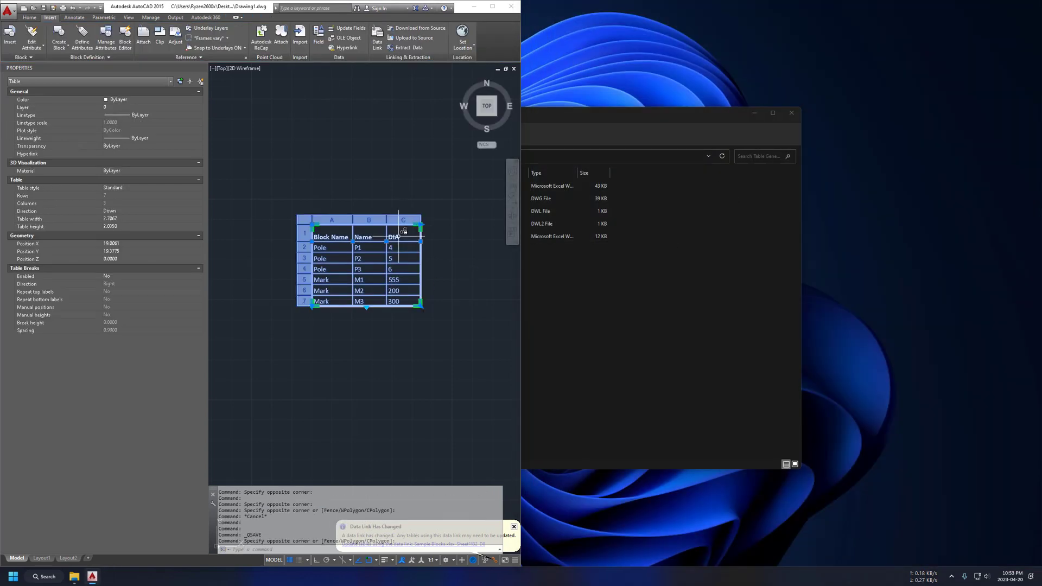
right_click(382, 252)
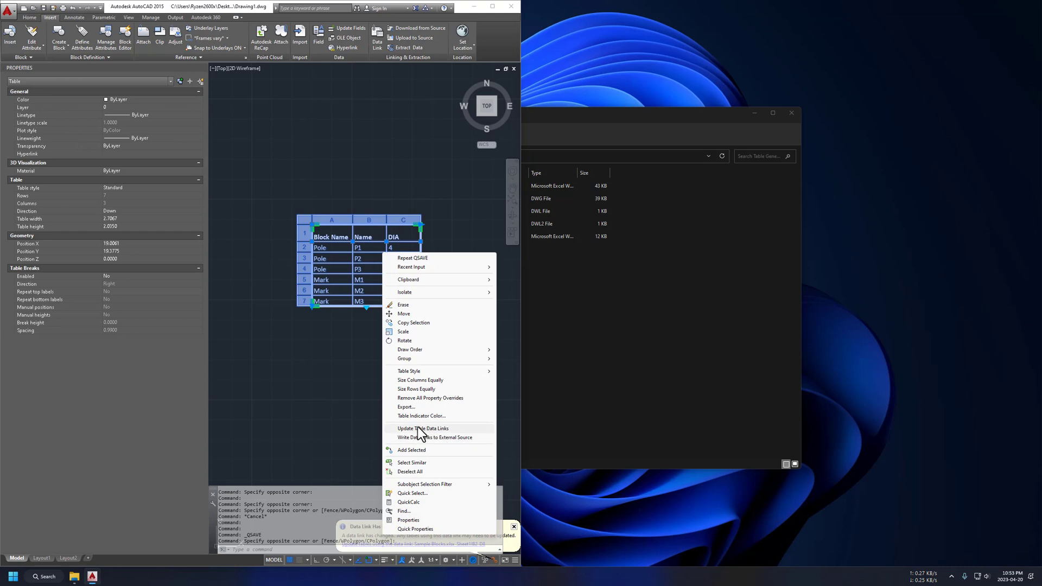
click(462, 438)
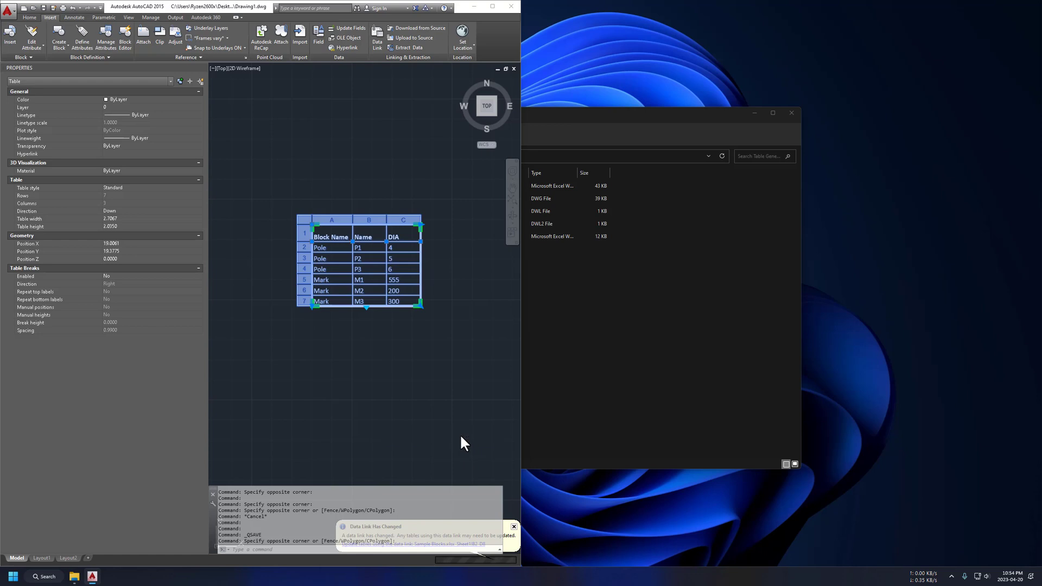
- Reopen Sample Blocks.xlsx from the Table Generator Demo folder, check M1's DIA cell, and place the workbook beside AutoCAD
click(663, 367)
double_click(456, 238)
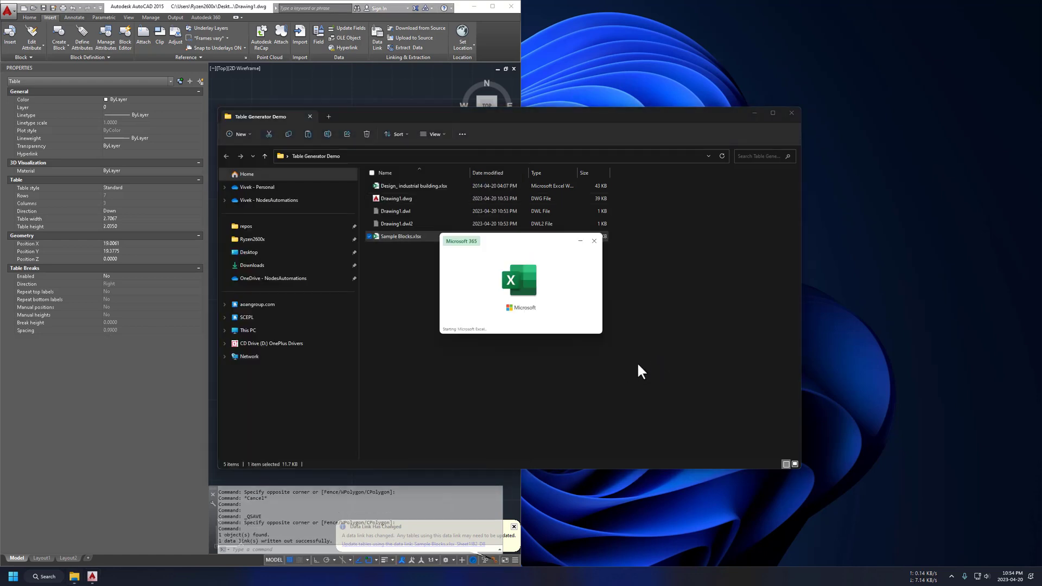
click(811, 152)
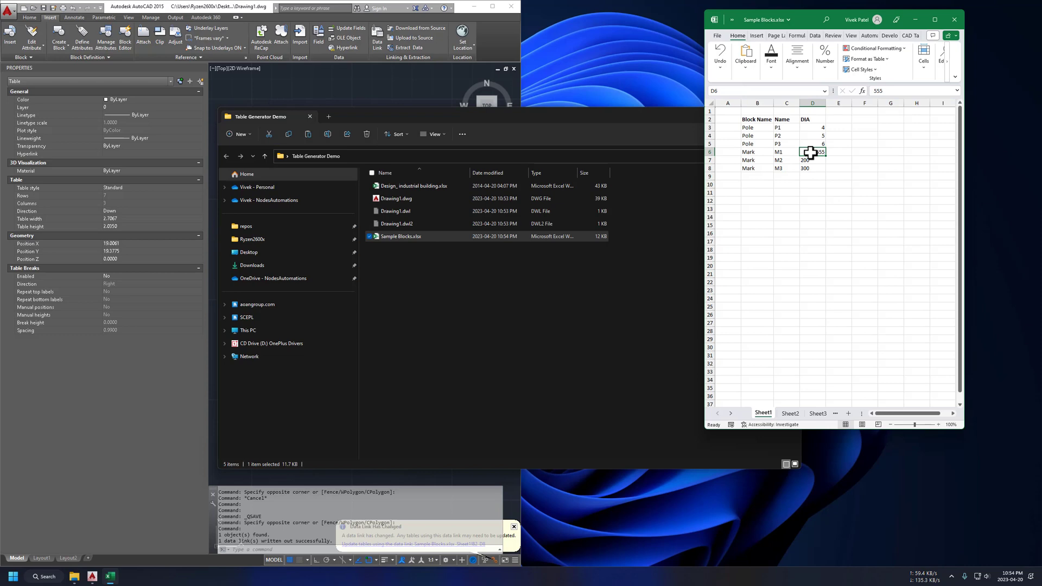
mouse_move(876, 20)
mouse_down()
mouse_move(565, 111)
mouse_move(479, 1)
mouse_move(412, 25)
mouse_up()
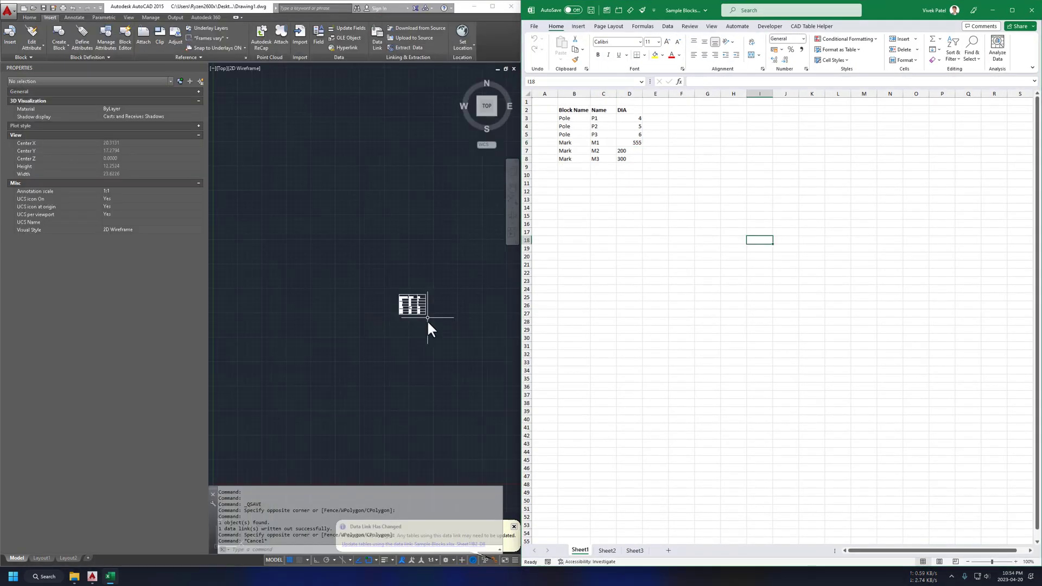
- Review the details and preview of the Sample Blocks.xlsx Sheet1 B2:D8 link in the Data Link Manager
click(442, 342)
key(Escape)
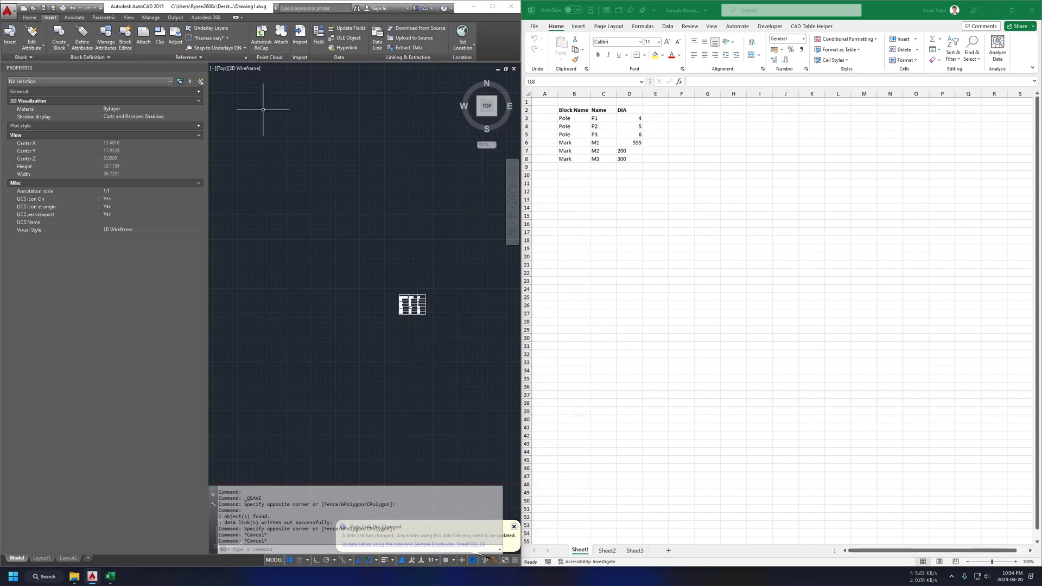
click(374, 38)
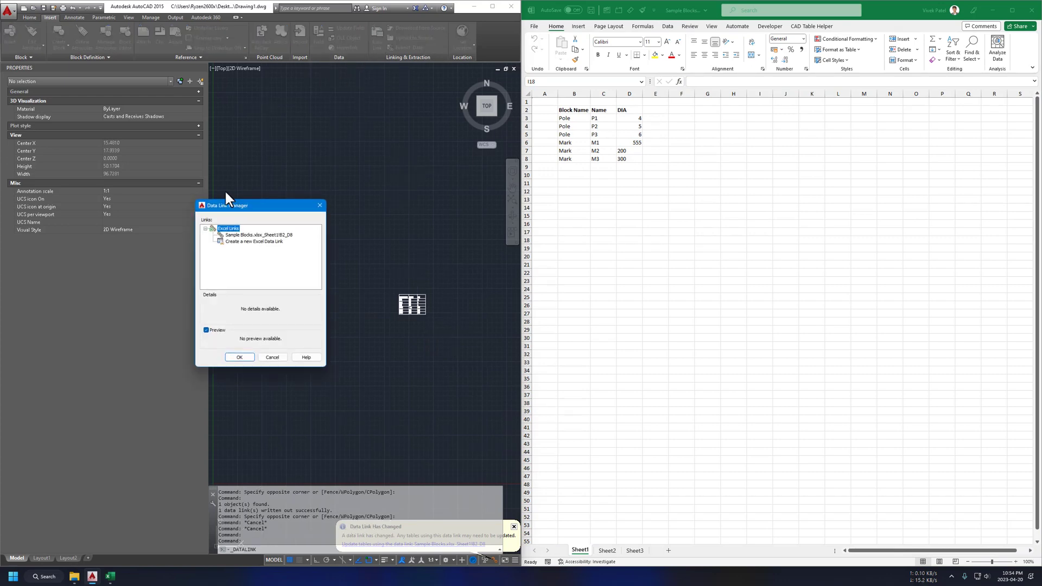
click(239, 236)
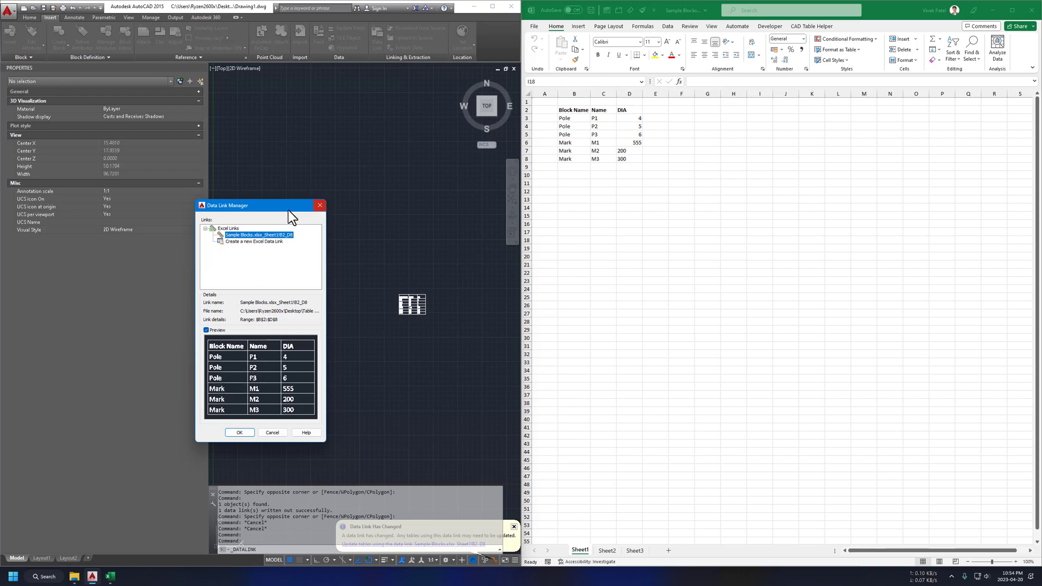
click(321, 206)
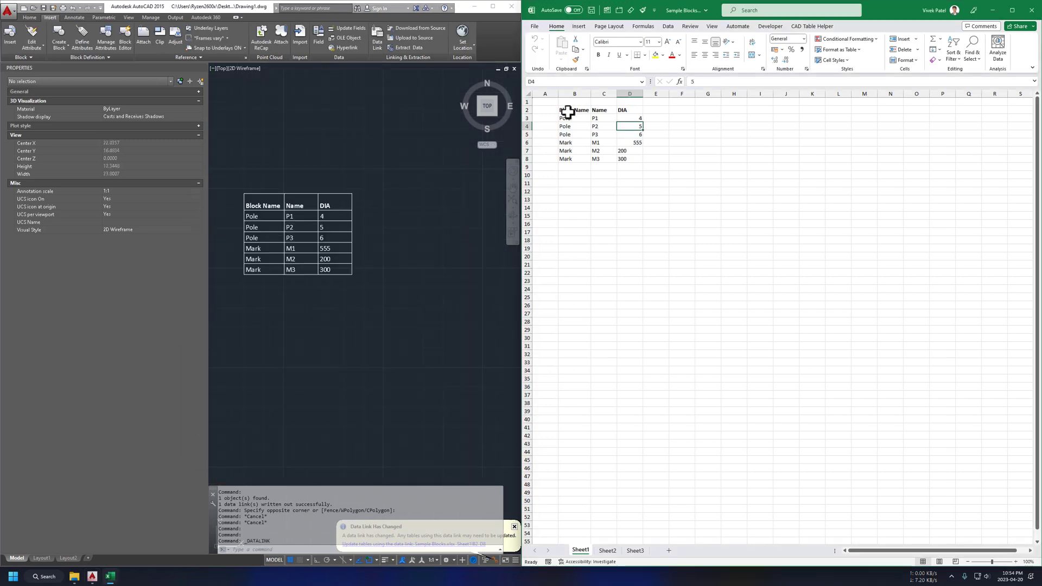
- Insert Sheet1 range B2:C5 into the drawing as a simple table at the existing table's lower-right corner
drag(568, 112, 605, 133)
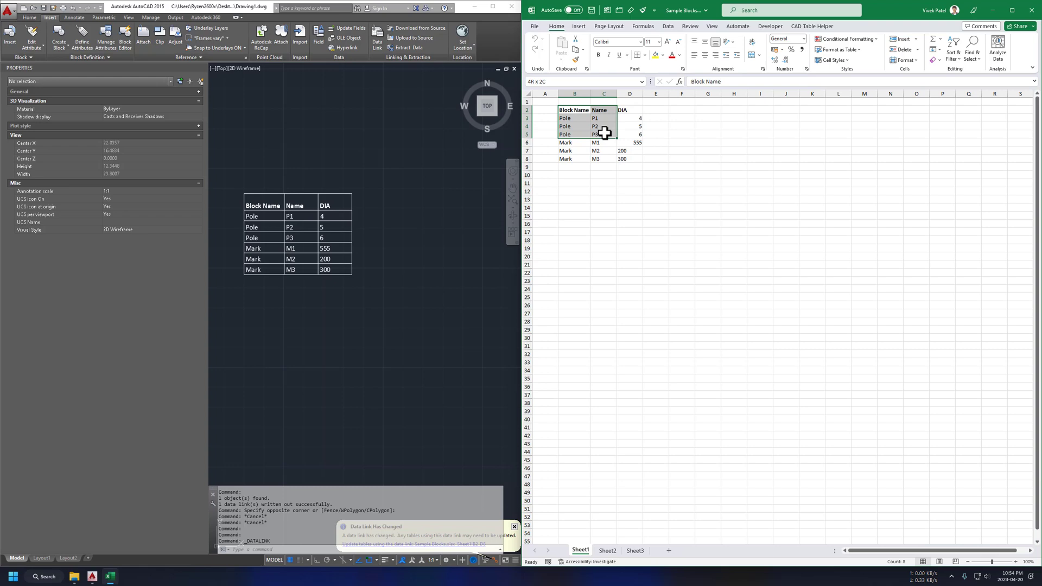
drag(605, 133, 605, 133)
click(812, 27)
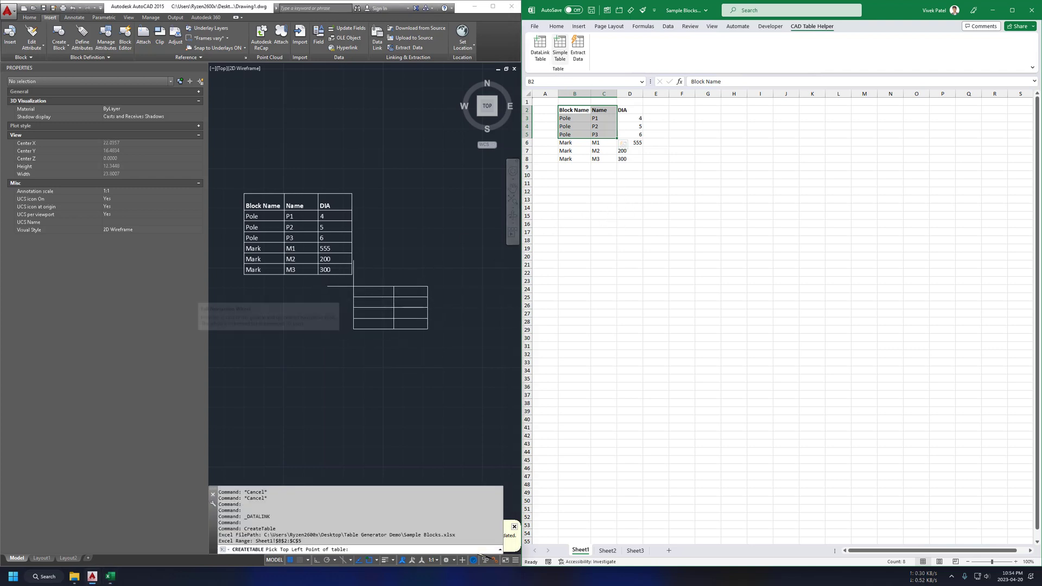
click(352, 275)
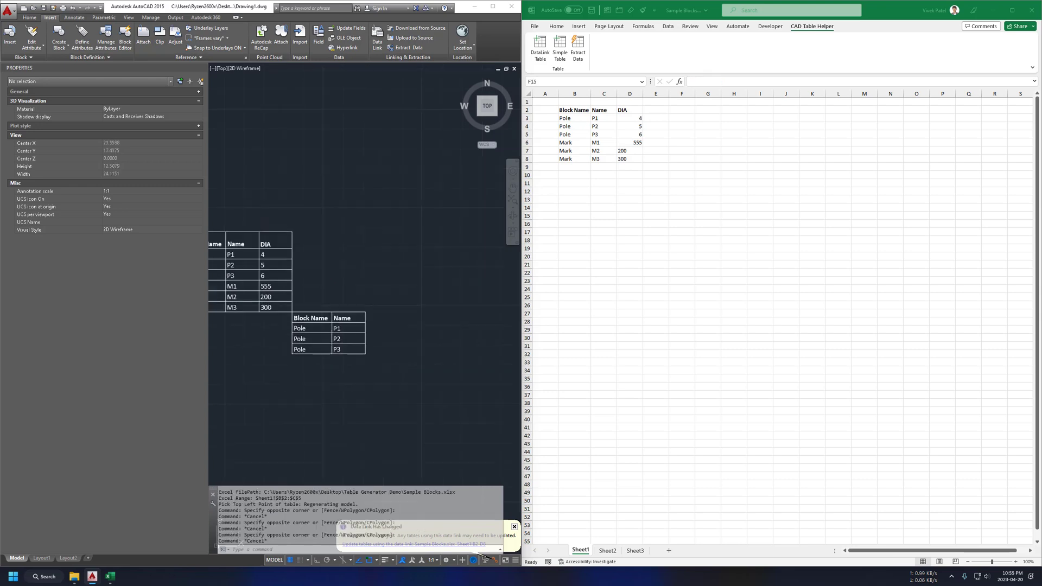
- Insert Sheet2 range B2:D11 into the drawing as a simple table below the two existing tables
middle_drag(360, 383, 386, 213)
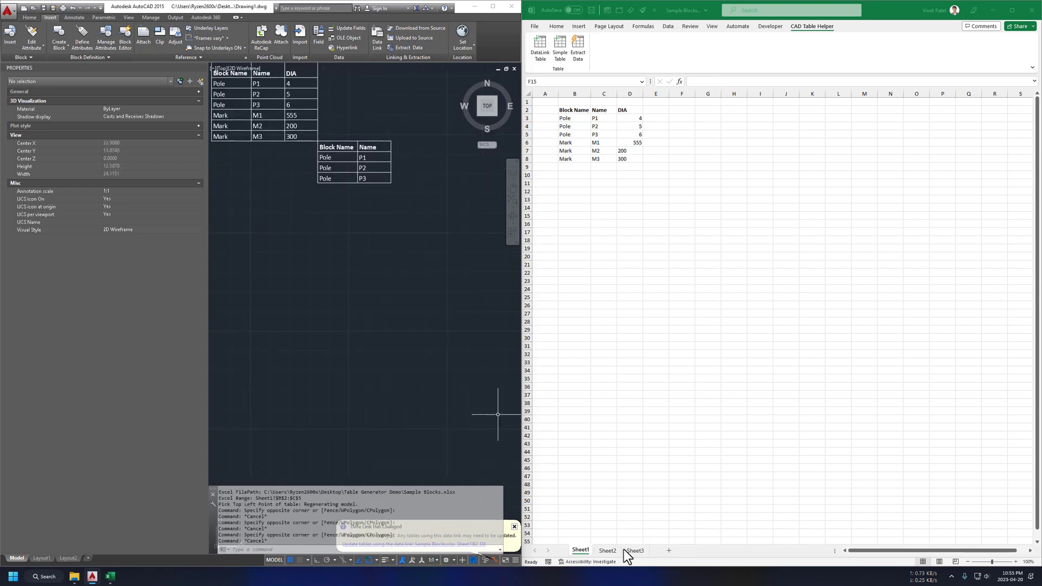
click(607, 551)
click(676, 314)
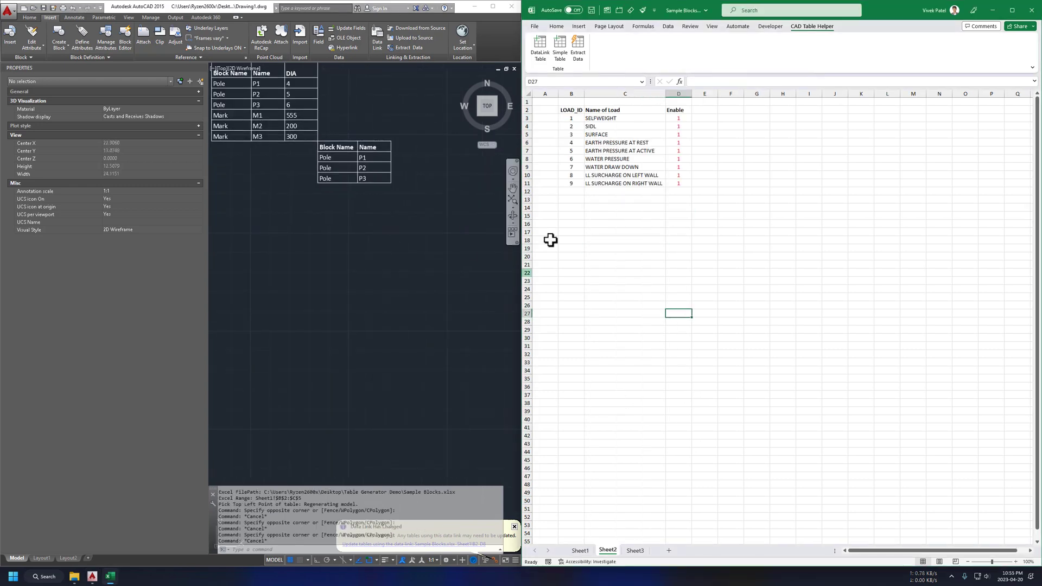
drag(572, 110, 676, 183)
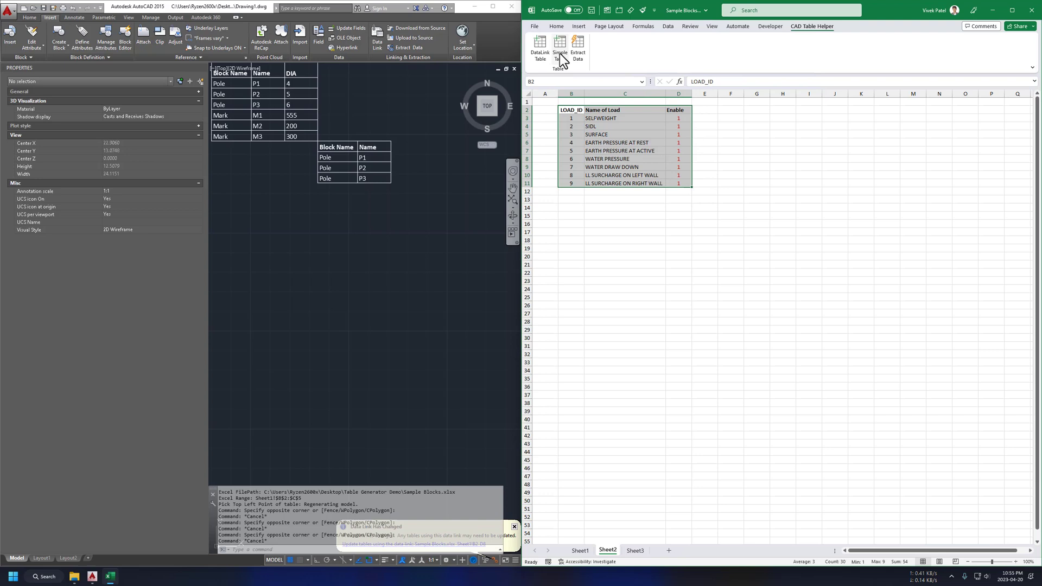
key(Return)
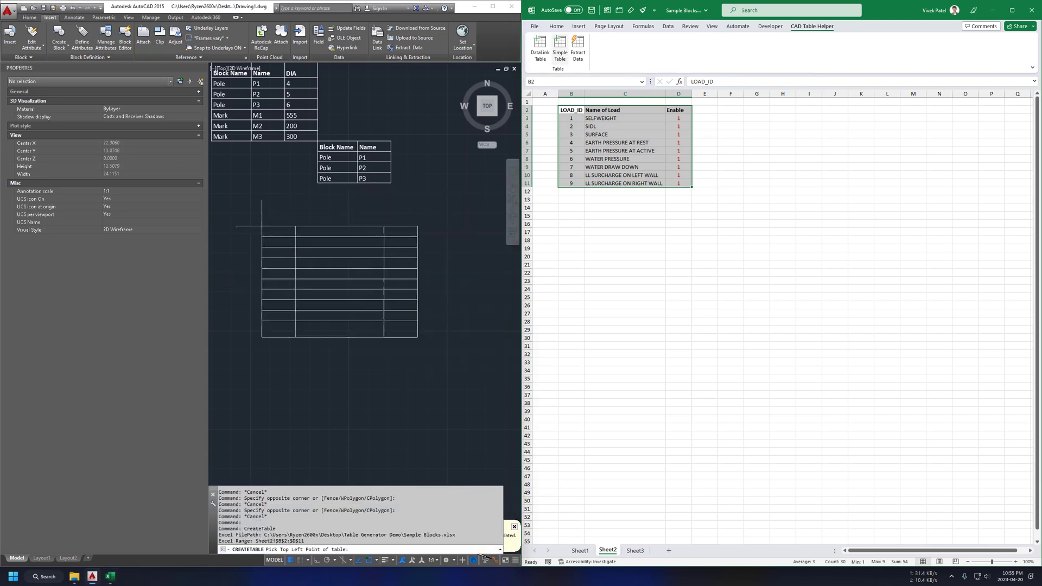
click(269, 235)
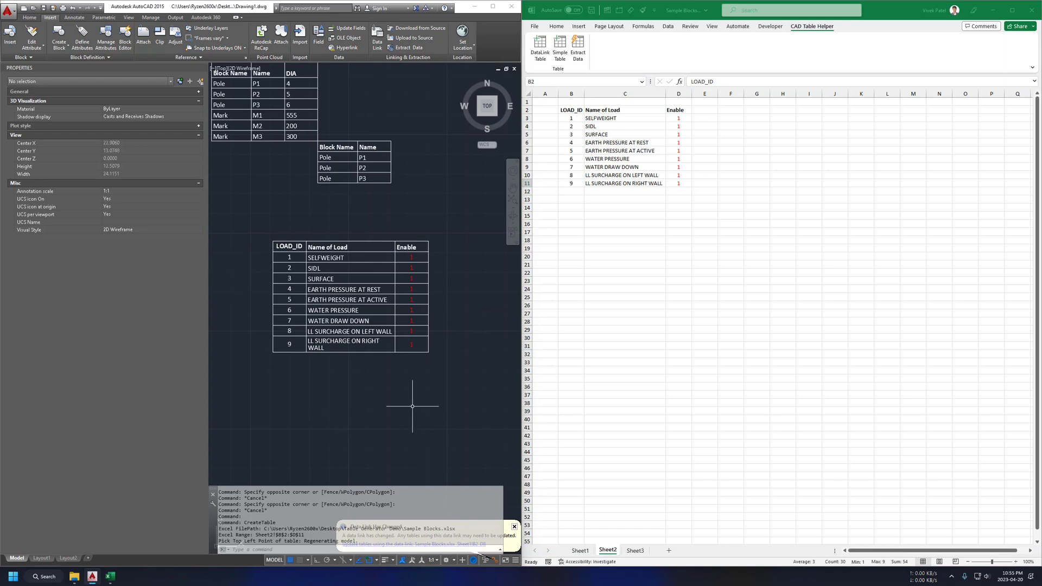
scroll(352, 357, up, 2)
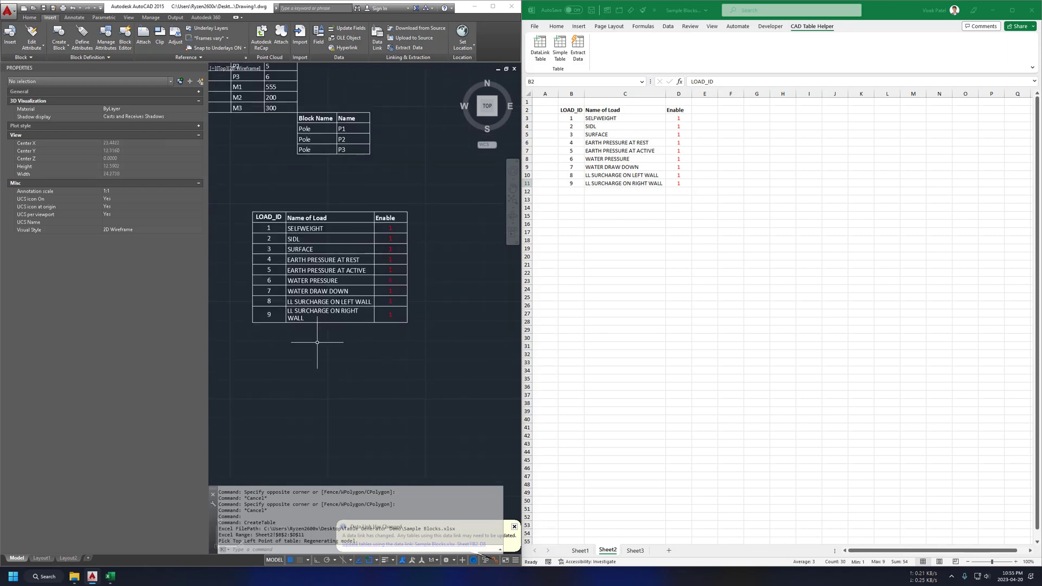
- Insert the Sheet3 contact list, range B2:D27, into the drawing as a simple table below the load table
click(624, 354)
click(636, 551)
click(624, 412)
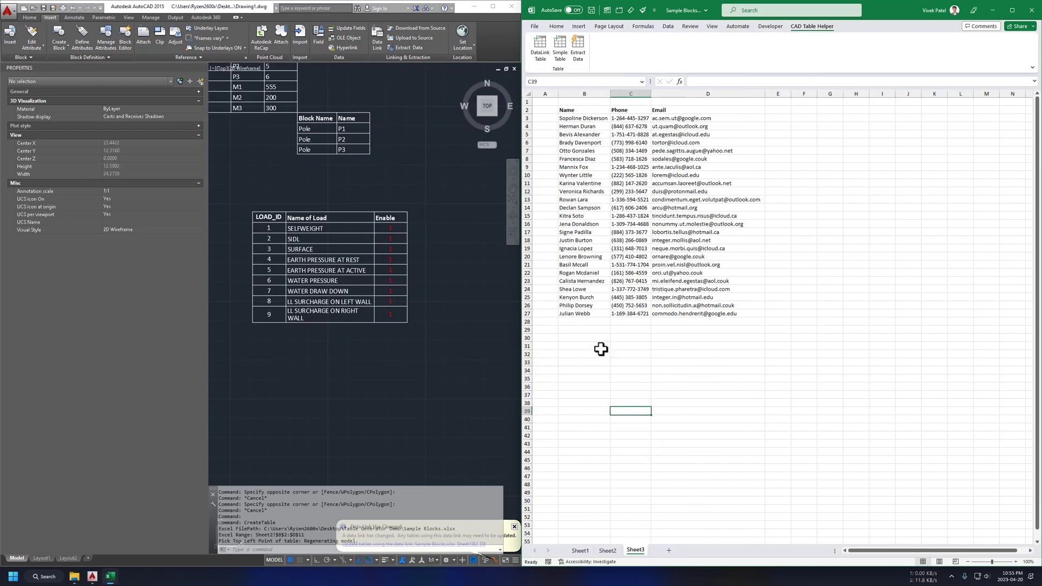
scroll(446, 232, down, 4)
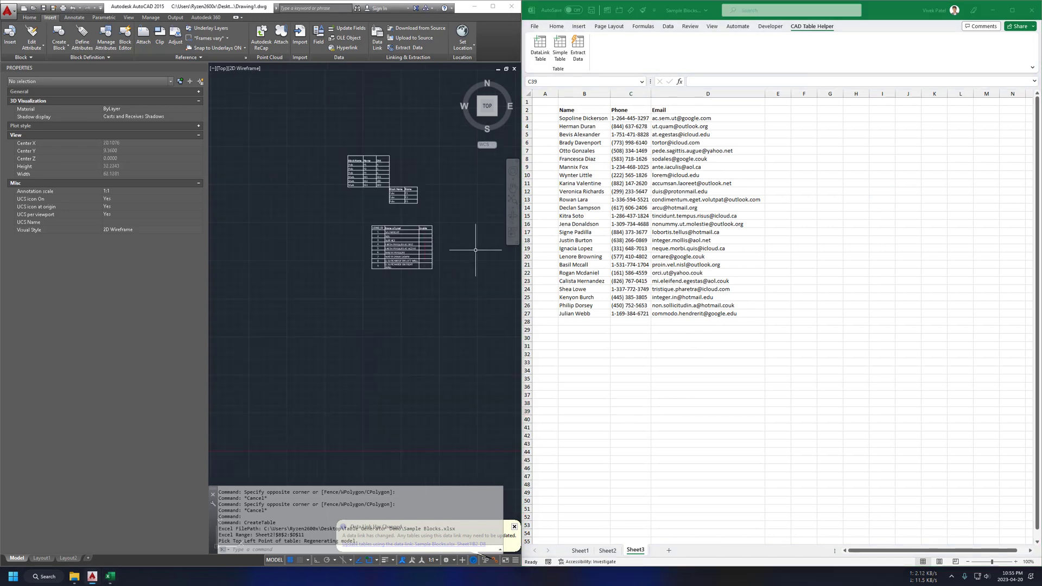
drag(577, 111, 704, 313)
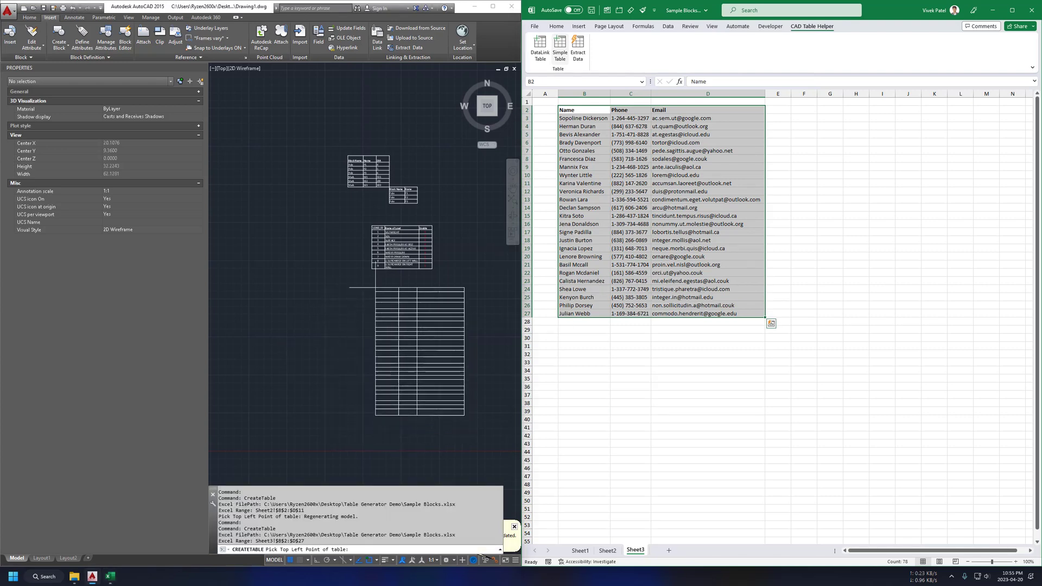
click(366, 302)
scroll(431, 429, up, 2)
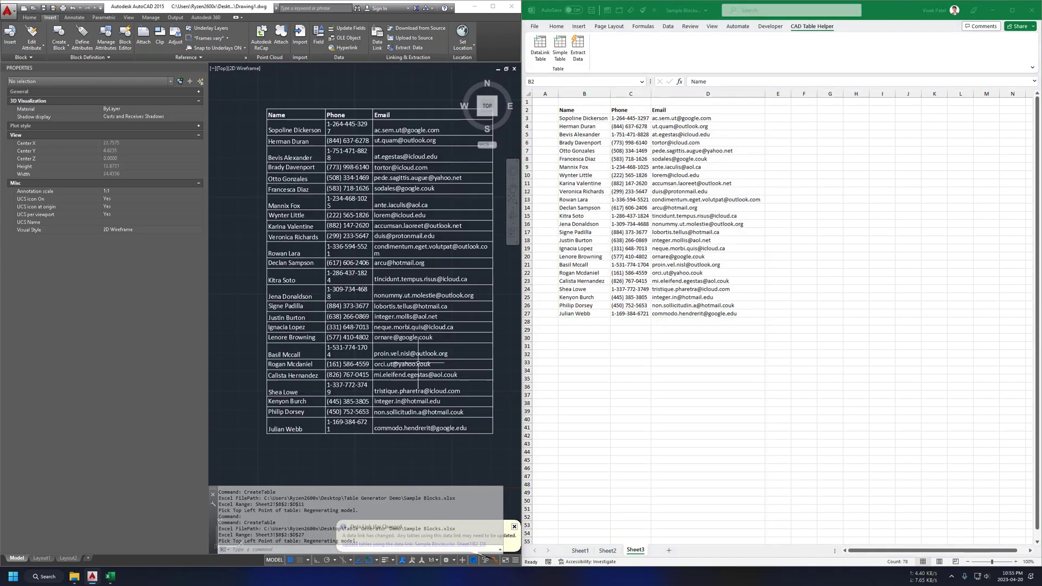
scroll(418, 362, down, 4)
scroll(393, 346, up, 4)
middle_drag(426, 260, 380, 416)
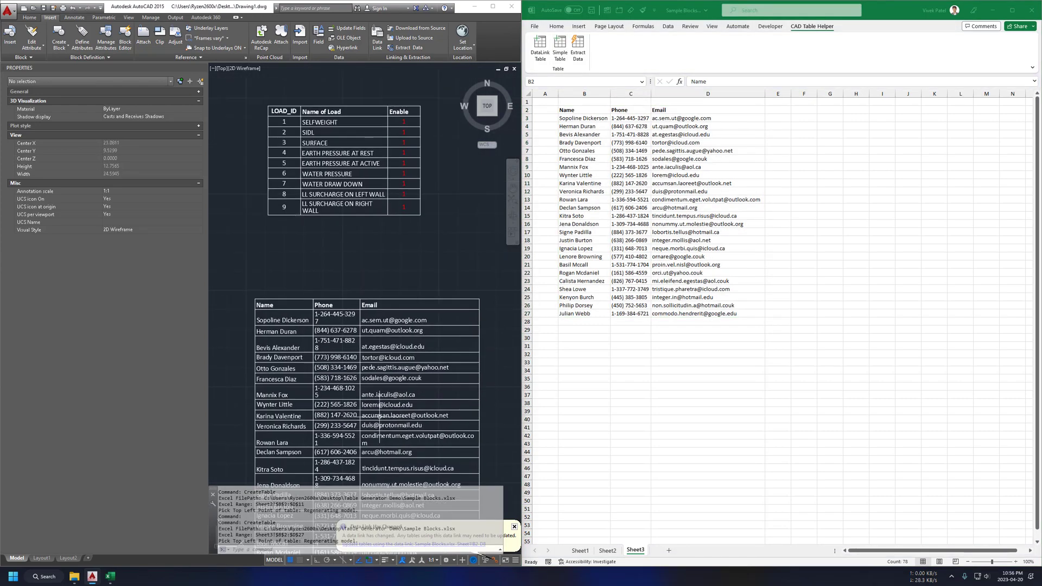
- Clear the LOAD_ID header on Sheet2 and merge and center cells B2:C2 under the Name of Load heading
scroll(450, 296, down, 3)
middle_drag(469, 283, 463, 409)
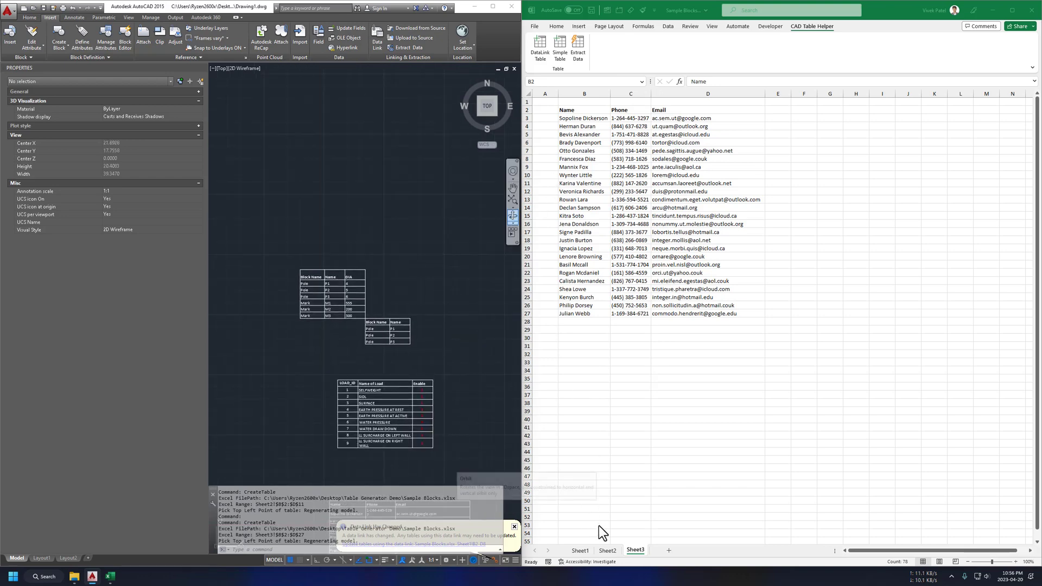
click(608, 550)
click(607, 550)
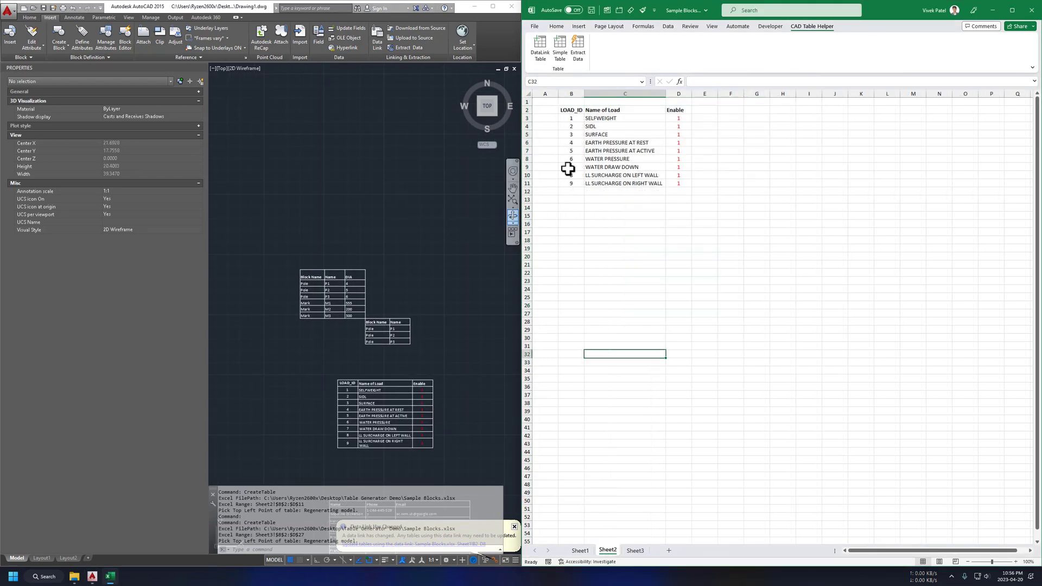
click(588, 111)
key(Delete)
mouse_move(610, 110)
mouse_down()
mouse_move(571, 106)
mouse_move(608, 110)
mouse_up()
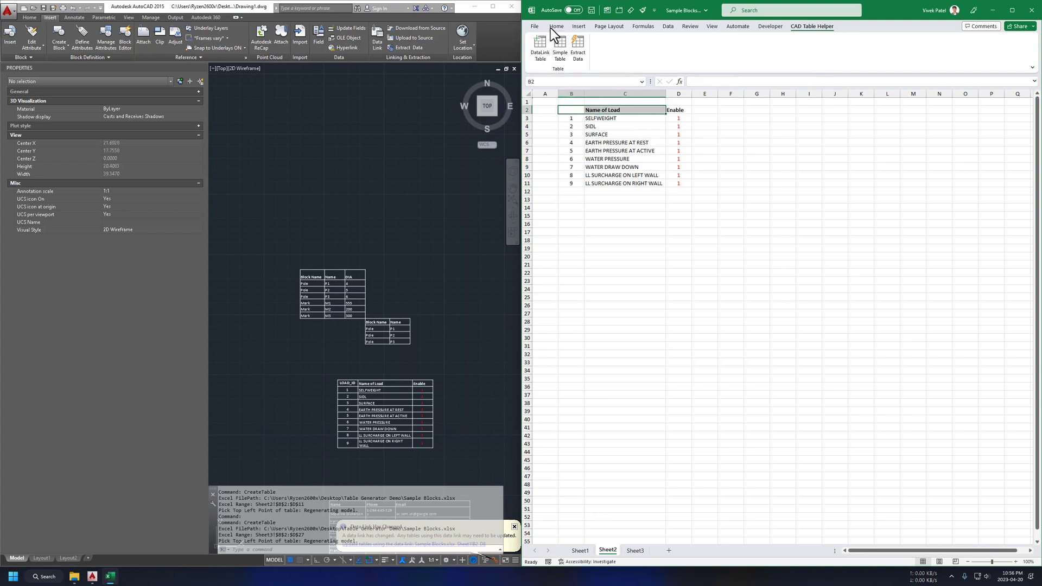
click(555, 26)
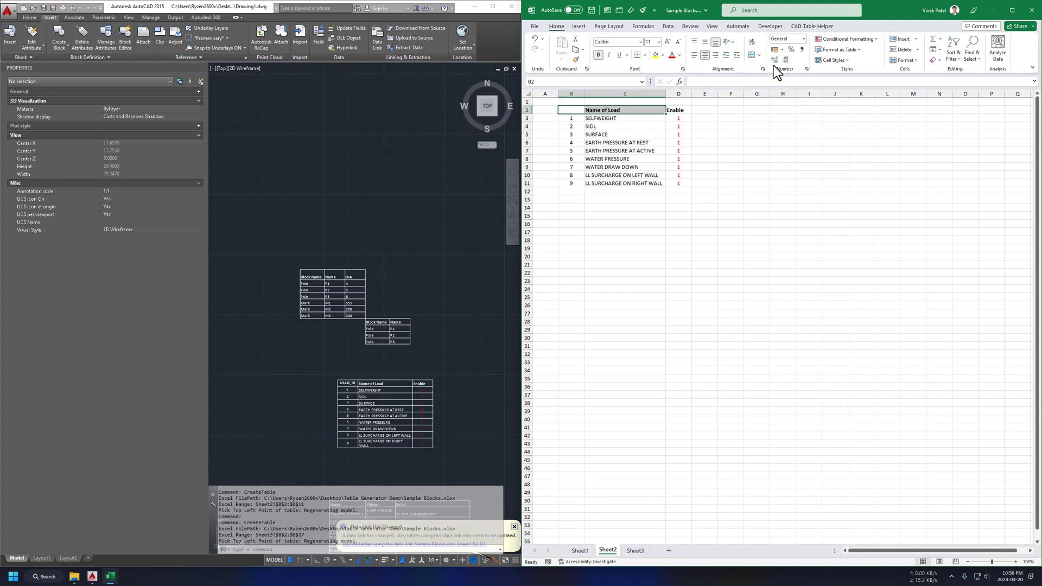
click(753, 55)
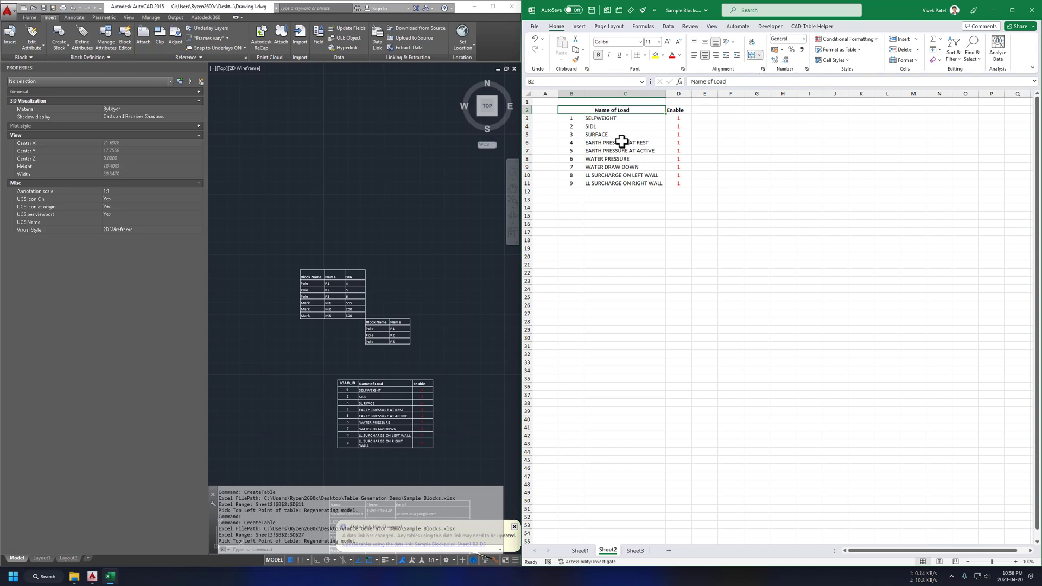
click(622, 142)
- Insert the edited Sheet2 range B2:D11 into the drawing as a simple table above the other tables
drag(569, 110, 676, 185)
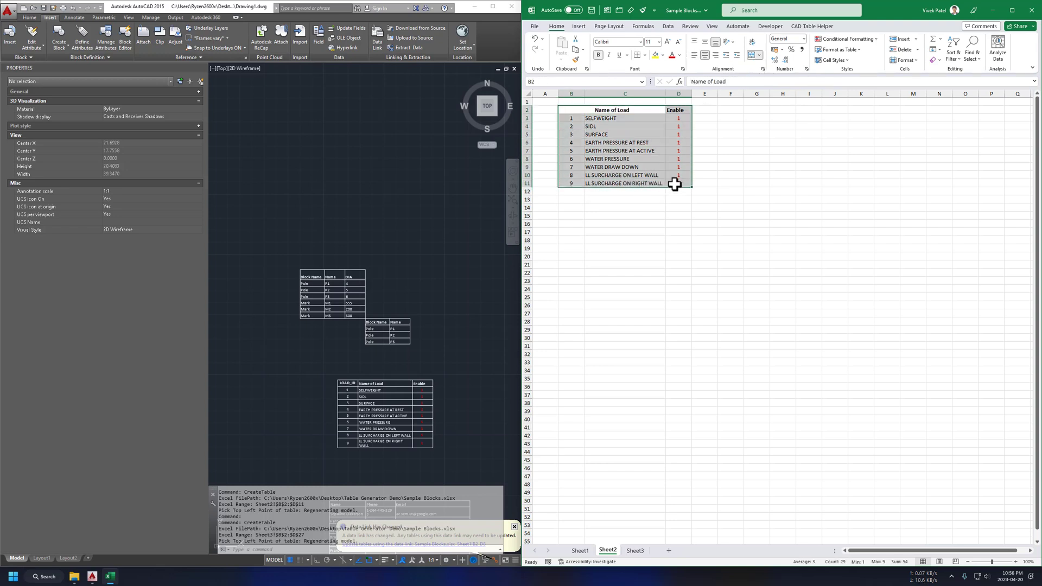
click(811, 26)
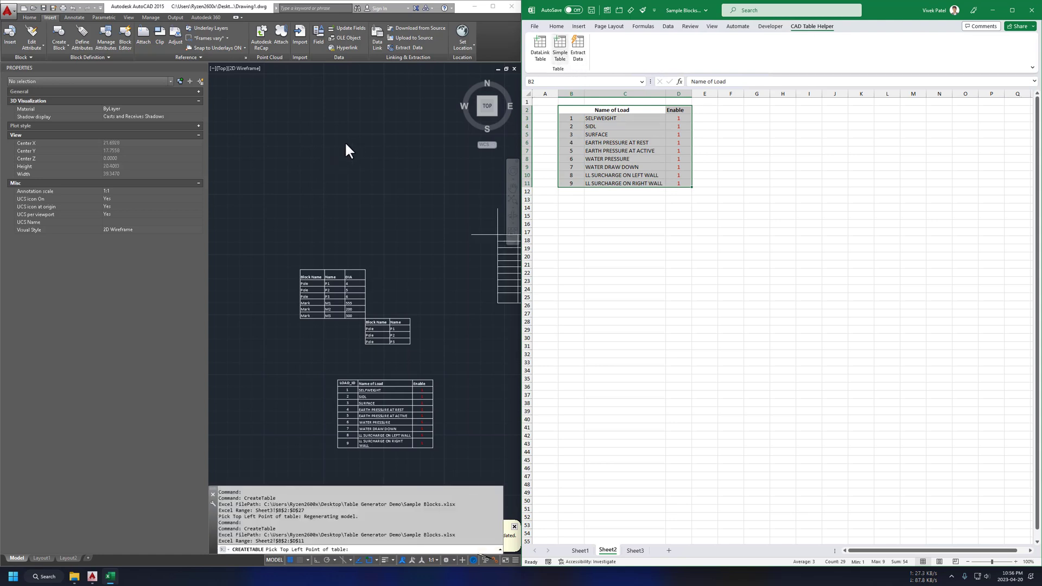
click(293, 153)
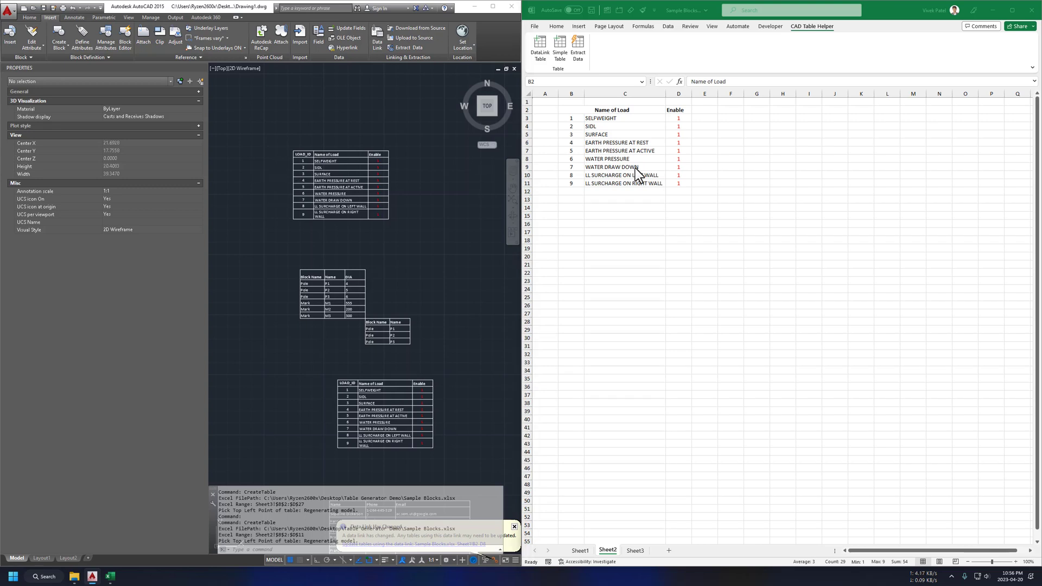
- Save the workbook and insert Sheet2 range B2:D11 again as a simple table to the right of the existing tables
click(610, 231)
click(591, 12)
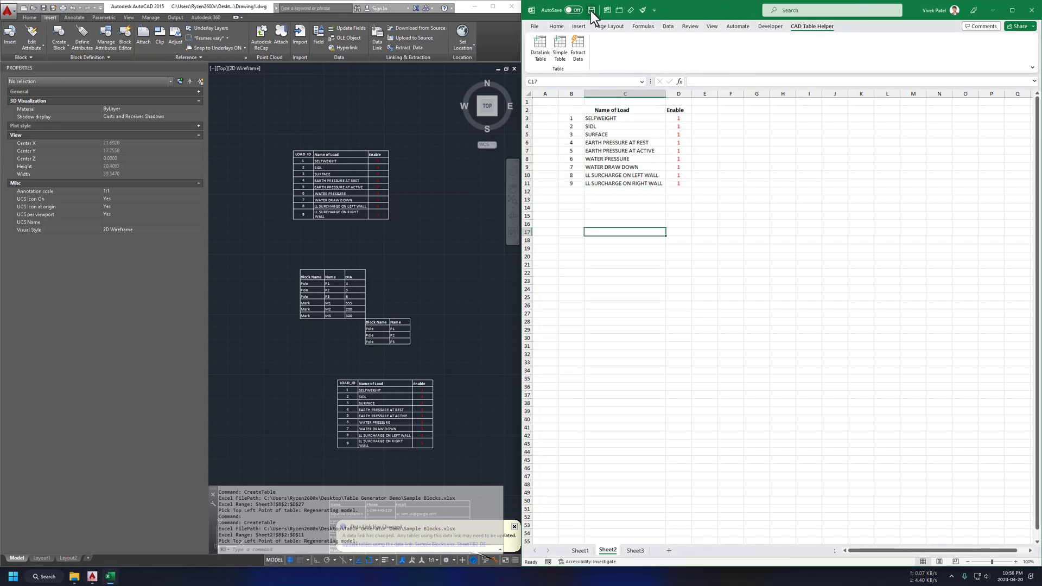
scroll(400, 223, down, 3)
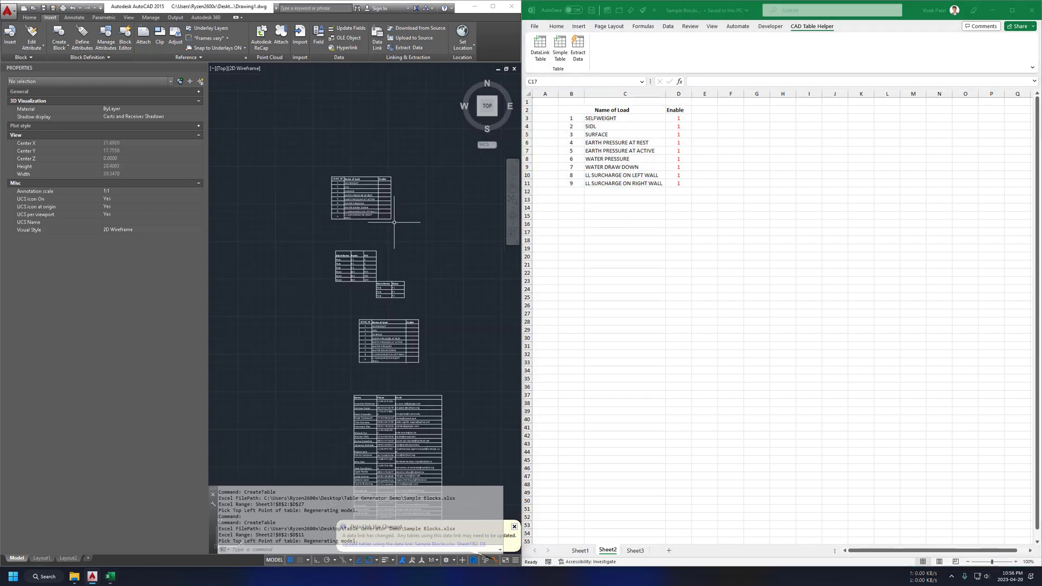
click(626, 233)
drag(576, 109, 679, 183)
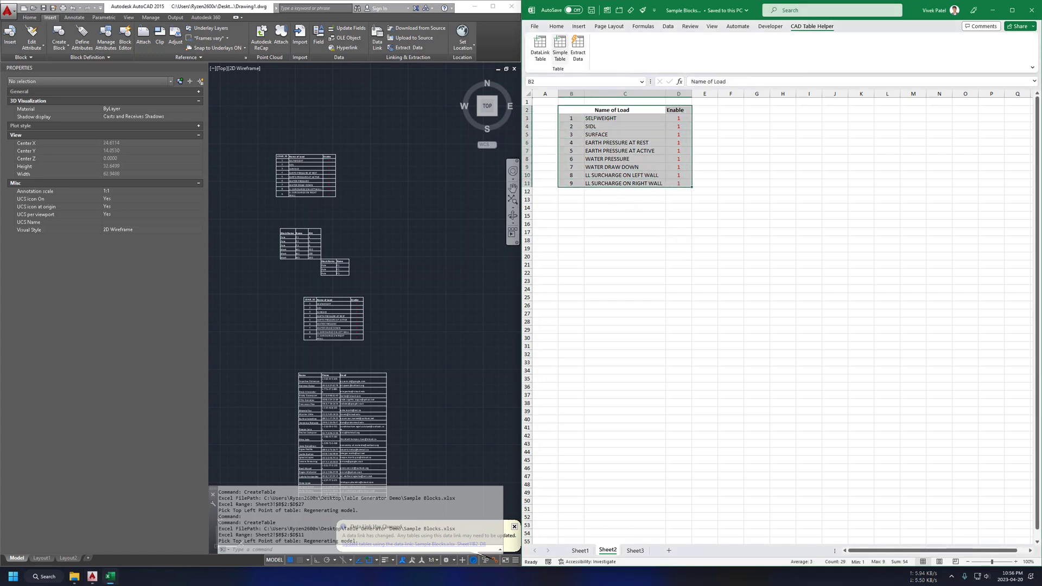
click(560, 48)
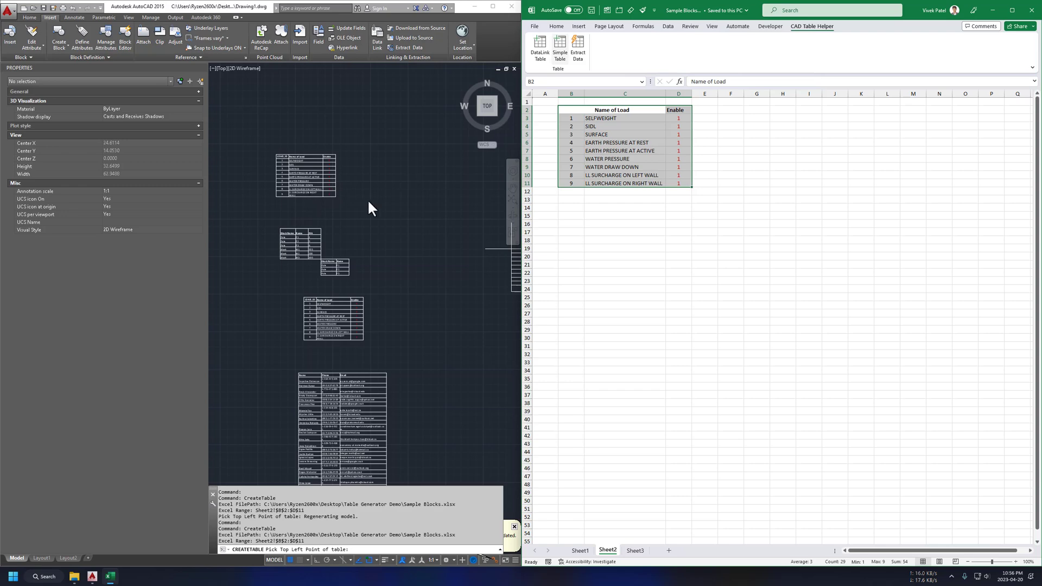
click(380, 186)
scroll(405, 158, up, 2)
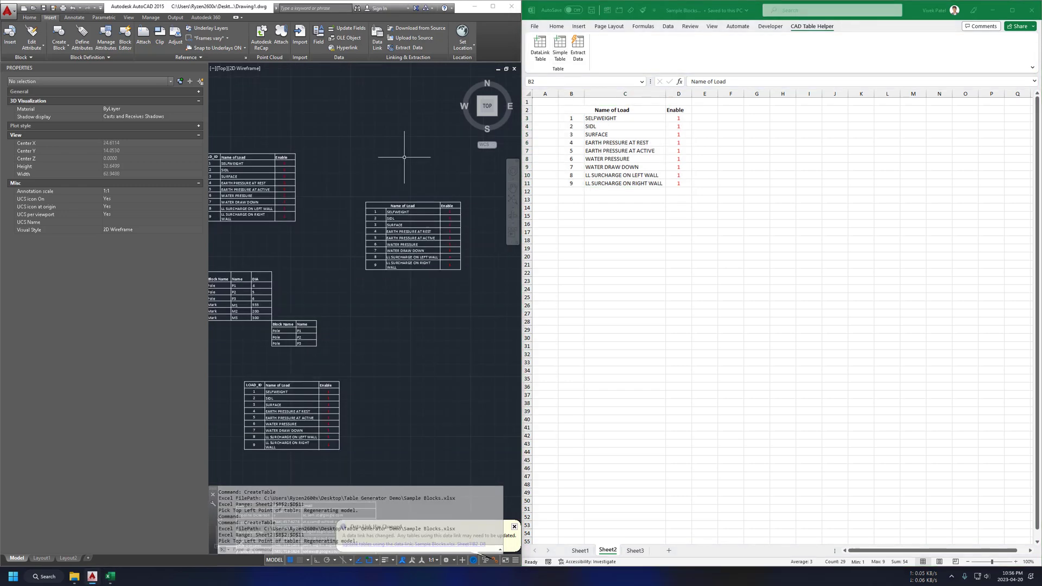
scroll(405, 157, up, 2)
middle_drag(381, 205, 321, 177)
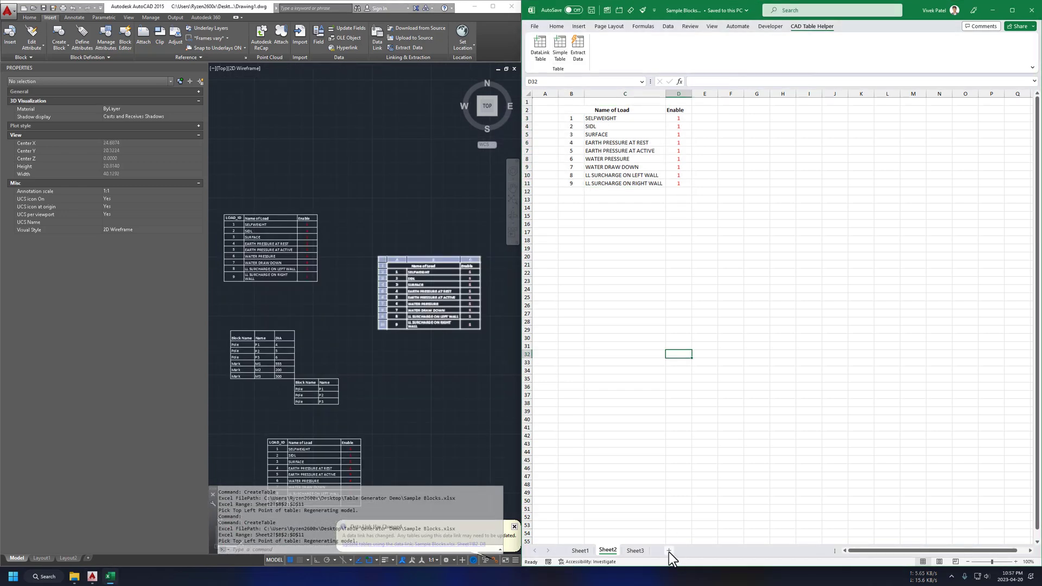
- Add a new worksheet and extract the drawing's three-column Block Name, Name and DIA table into it starting at cell B3
click(668, 551)
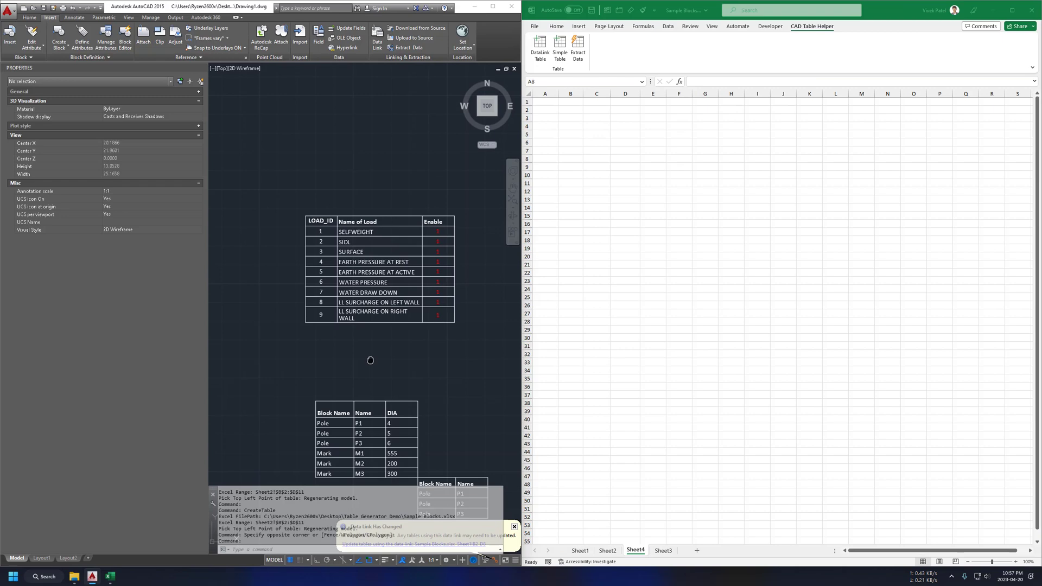
middle_drag(370, 360, 364, 314)
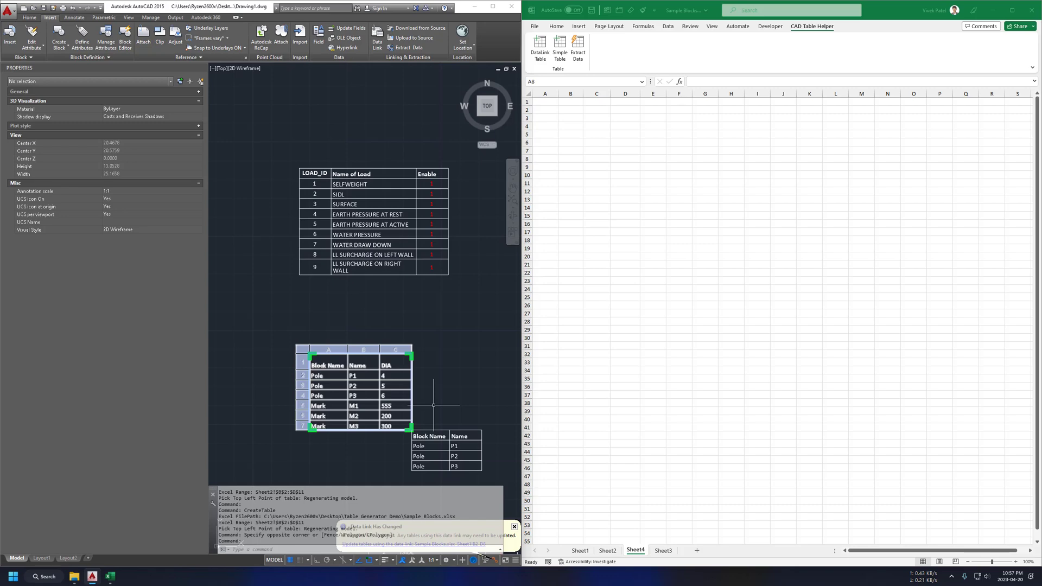
click(458, 404)
click(374, 345)
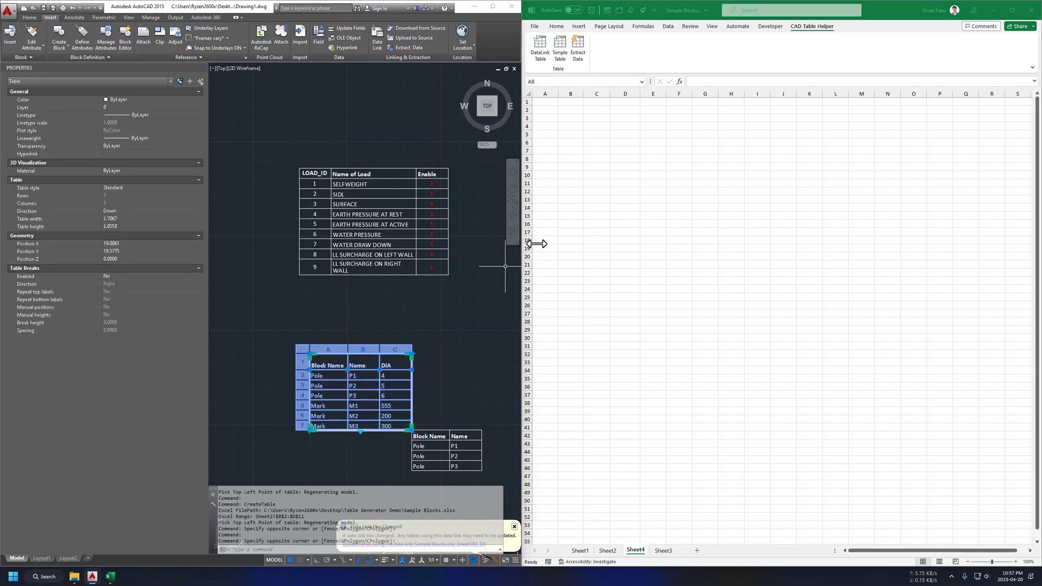
click(582, 129)
click(573, 118)
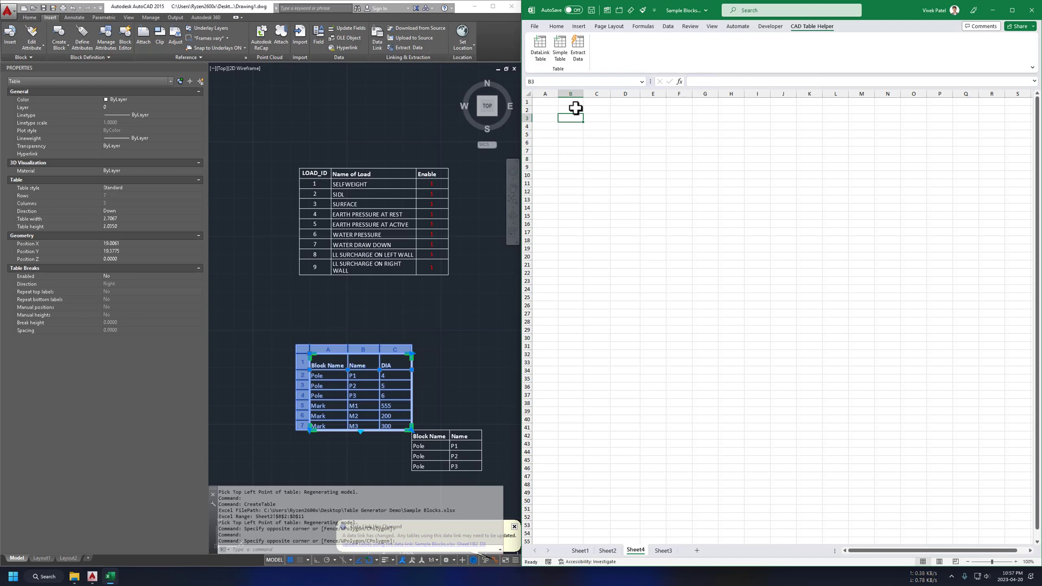
click(578, 45)
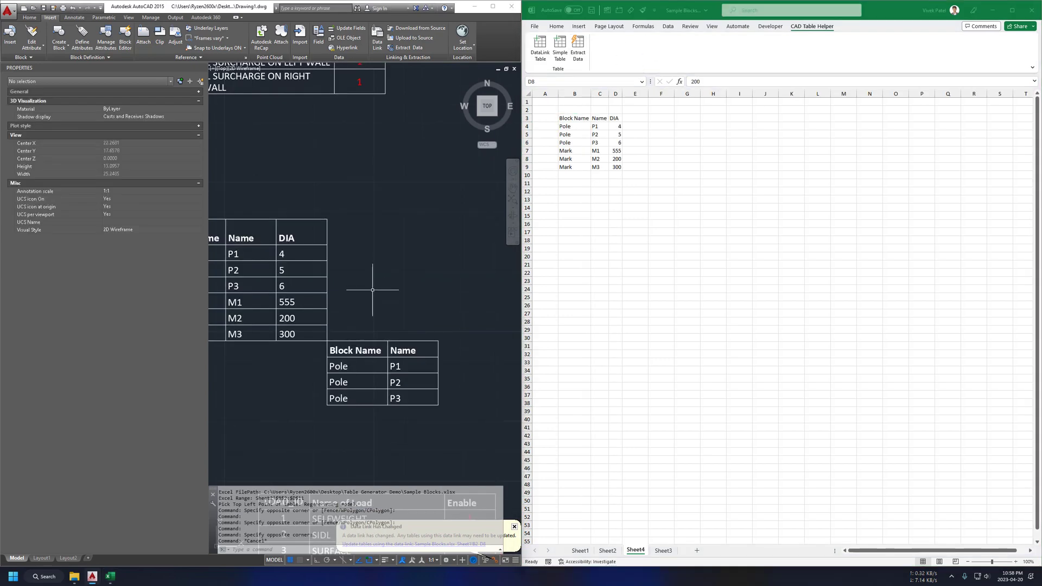
- Extract the two-column Block Name and Name table from the drawing into the new sheet starting at cell B14
click(454, 411)
click(420, 385)
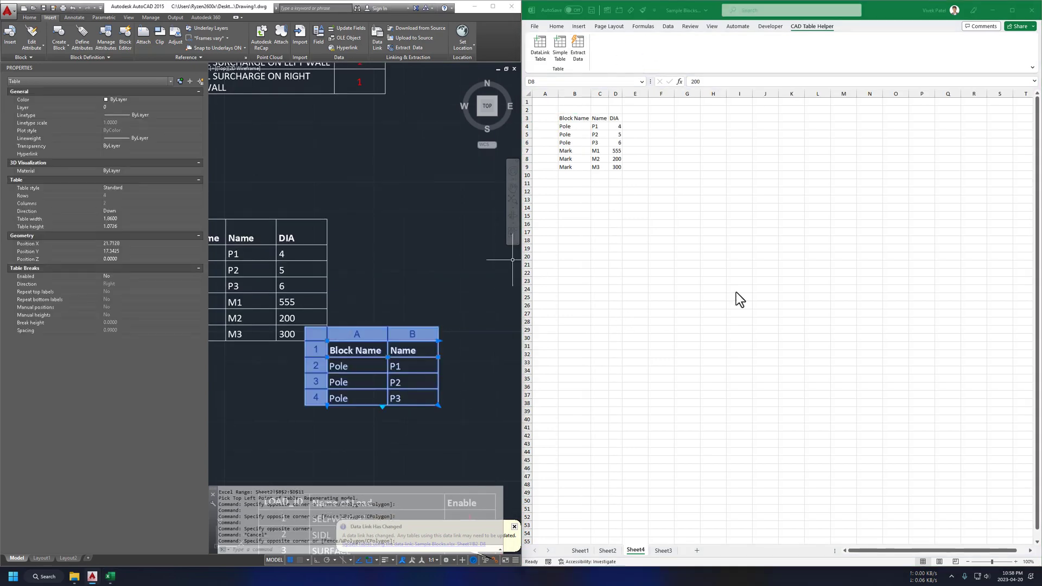
click(574, 207)
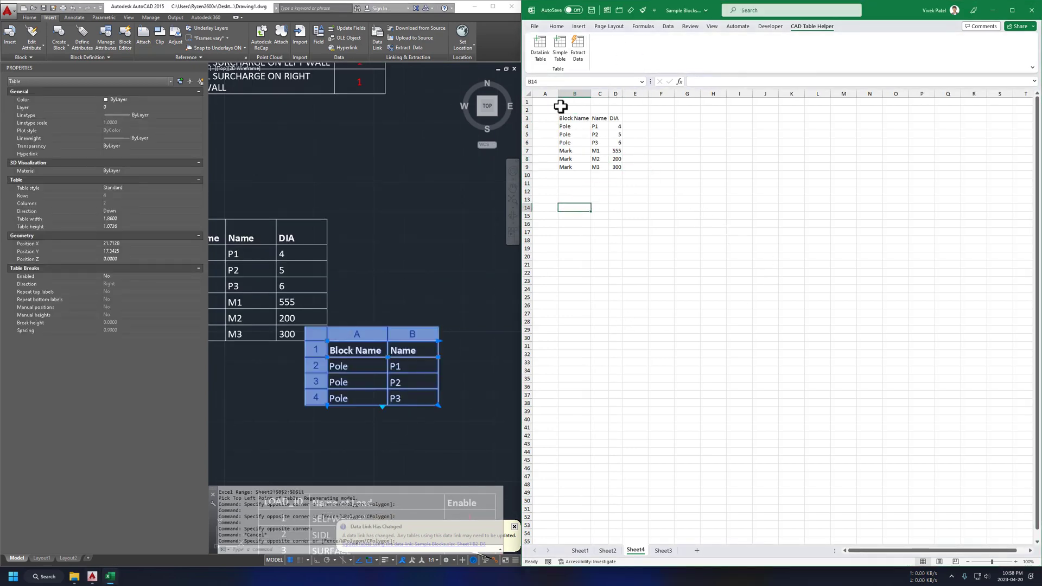
click(577, 54)
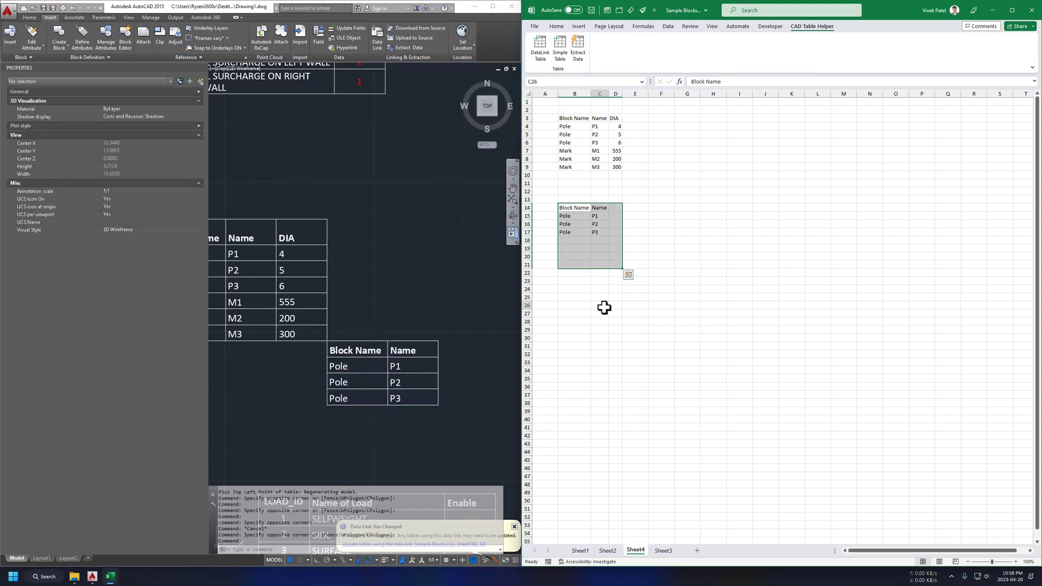
- Select the LOAD_ID table below the block name tables in the drawing for extraction to the worksheet
scroll(415, 290, down, 5)
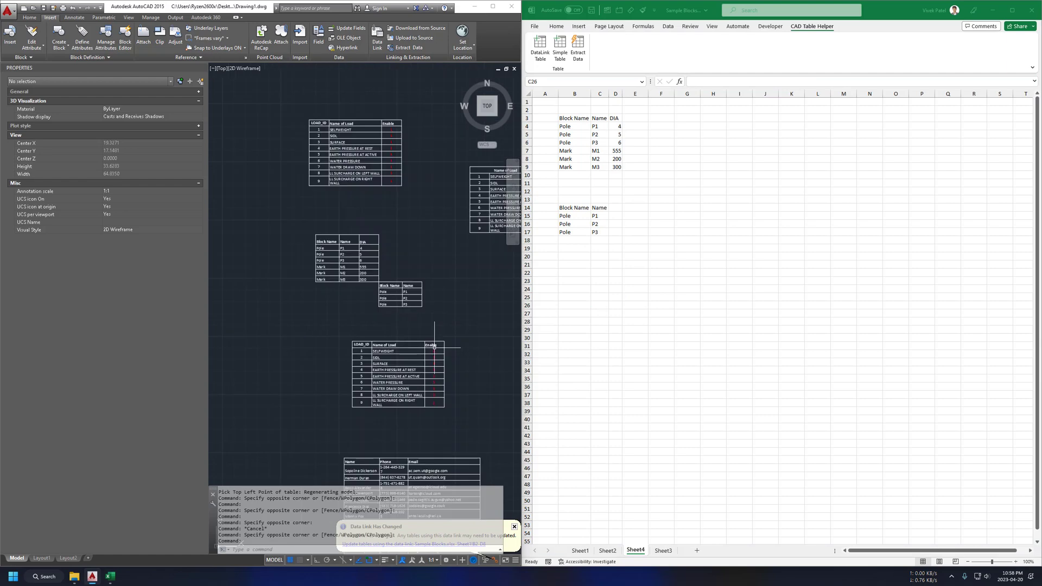
middle_drag(457, 329, 441, 318)
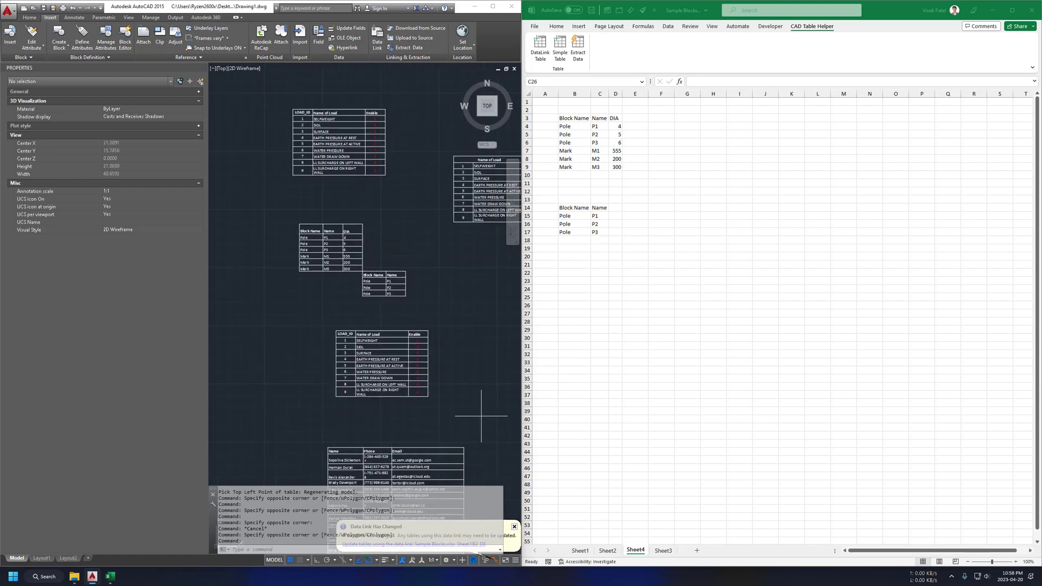
click(481, 416)
click(304, 313)
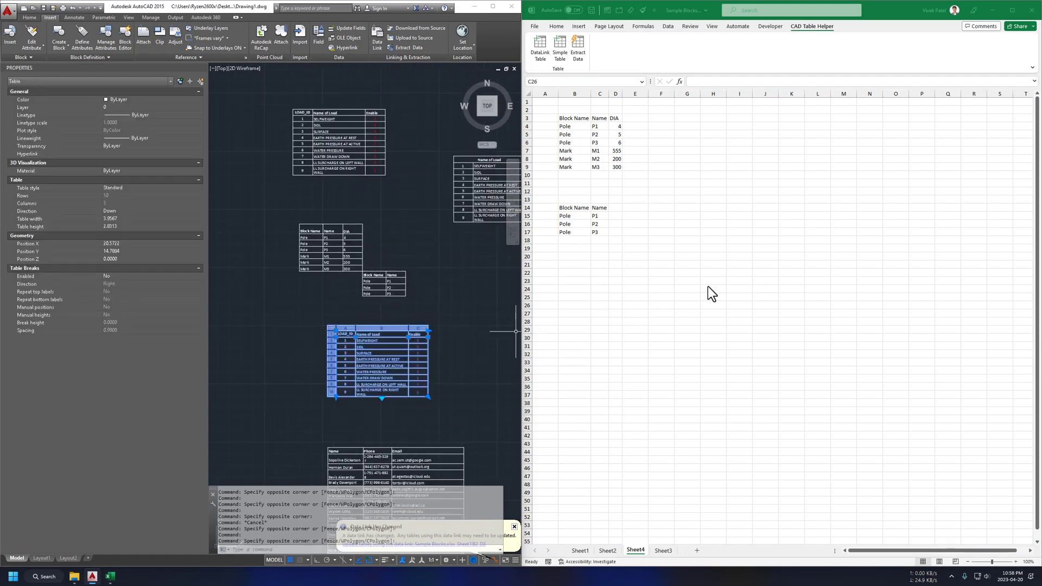